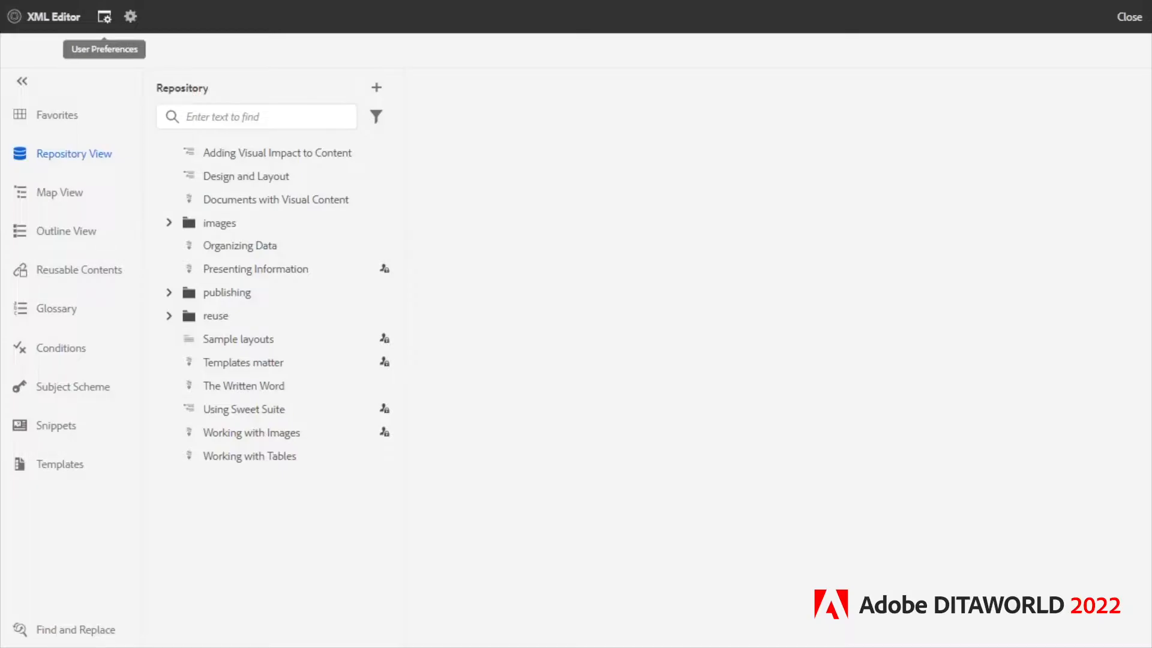
Set the editor theme to Light in the user preferences.
{"action": "left_click", "coordinate": [104, 17]}
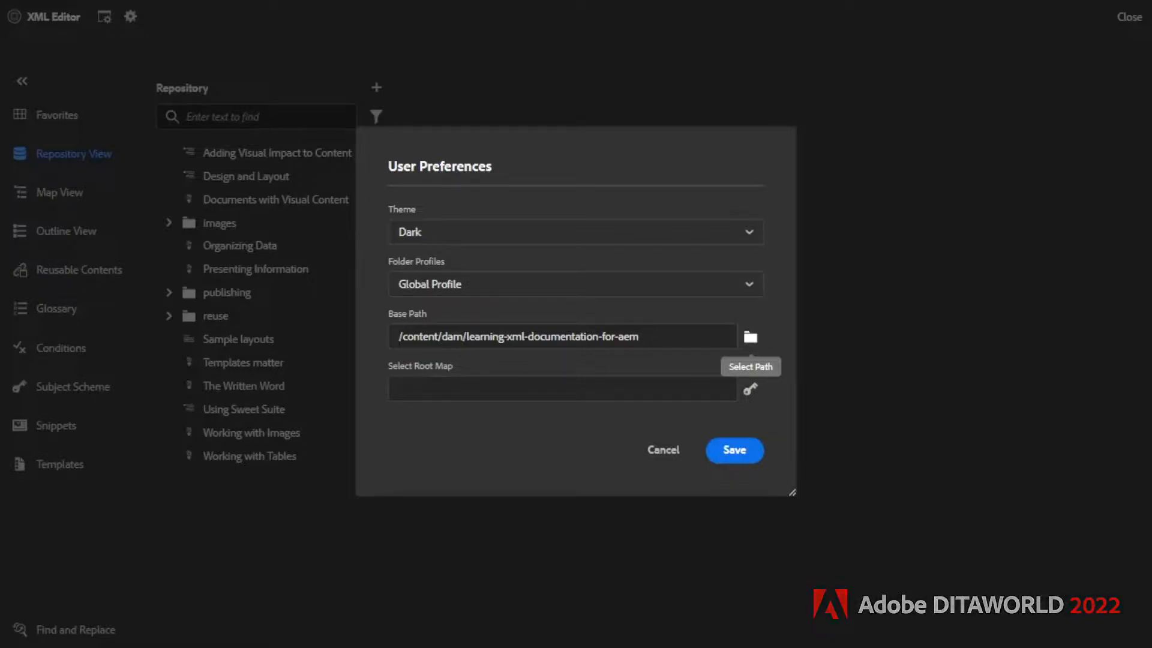
{"action": "left_click", "coordinate": [750, 337]}
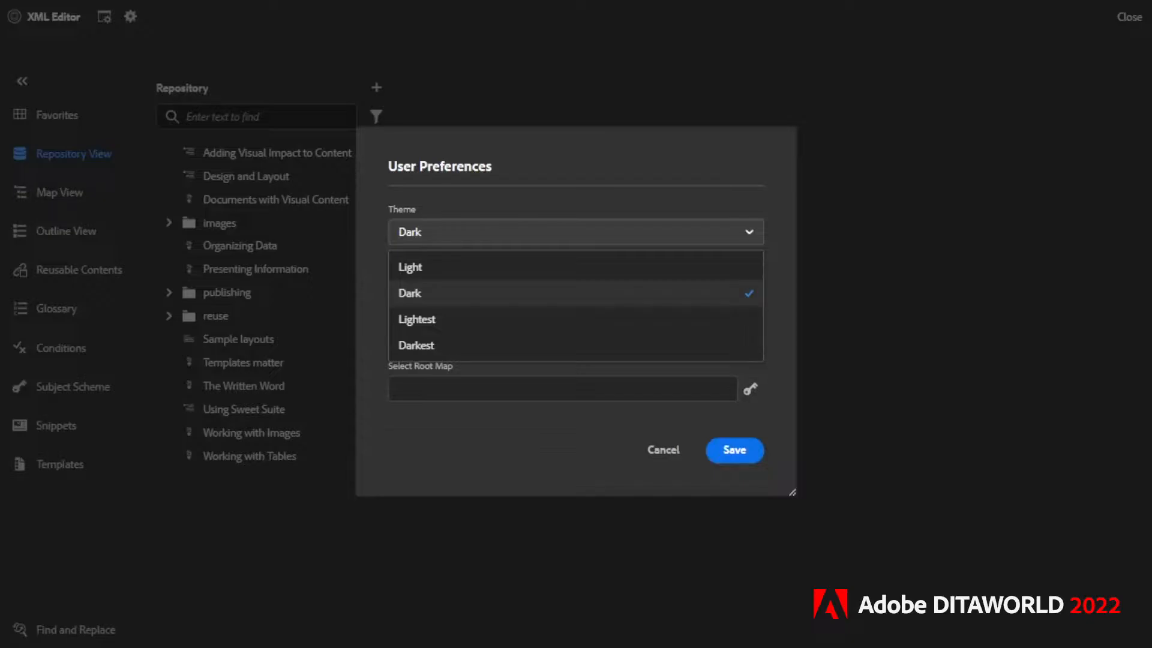
{"action": "left_click", "coordinate": [410, 267]}
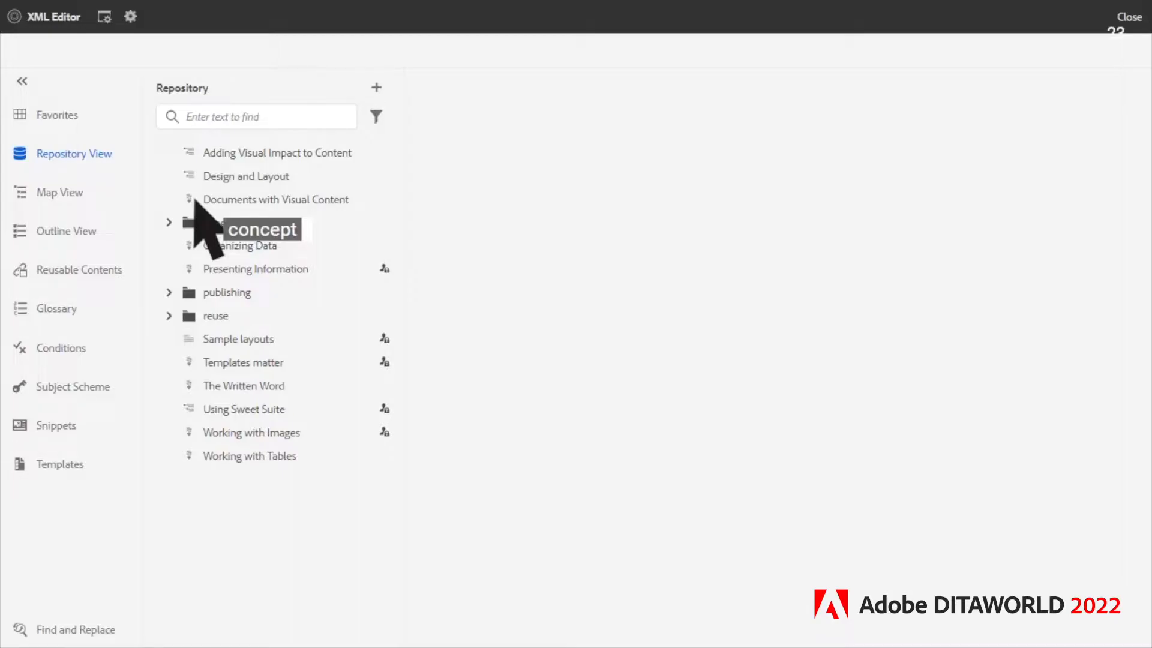
Start a new DITA topic in the repository and view the templates available for it.
{"action": "left_click", "coordinate": [376, 88]}
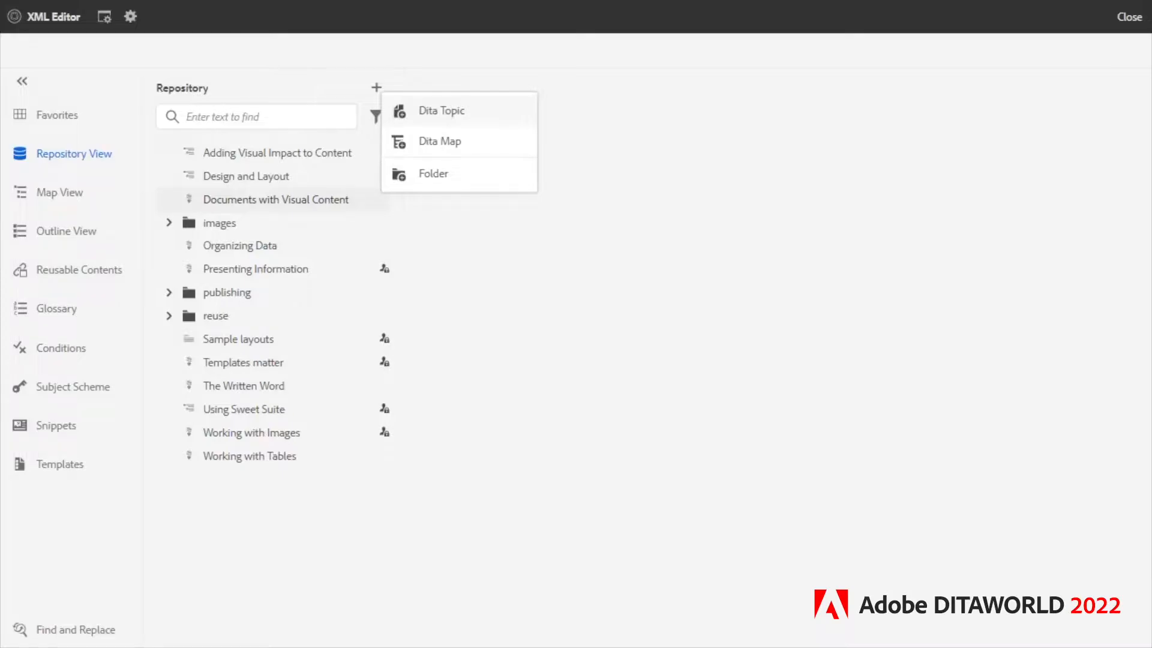
{"action": "left_click", "coordinate": [442, 111]}
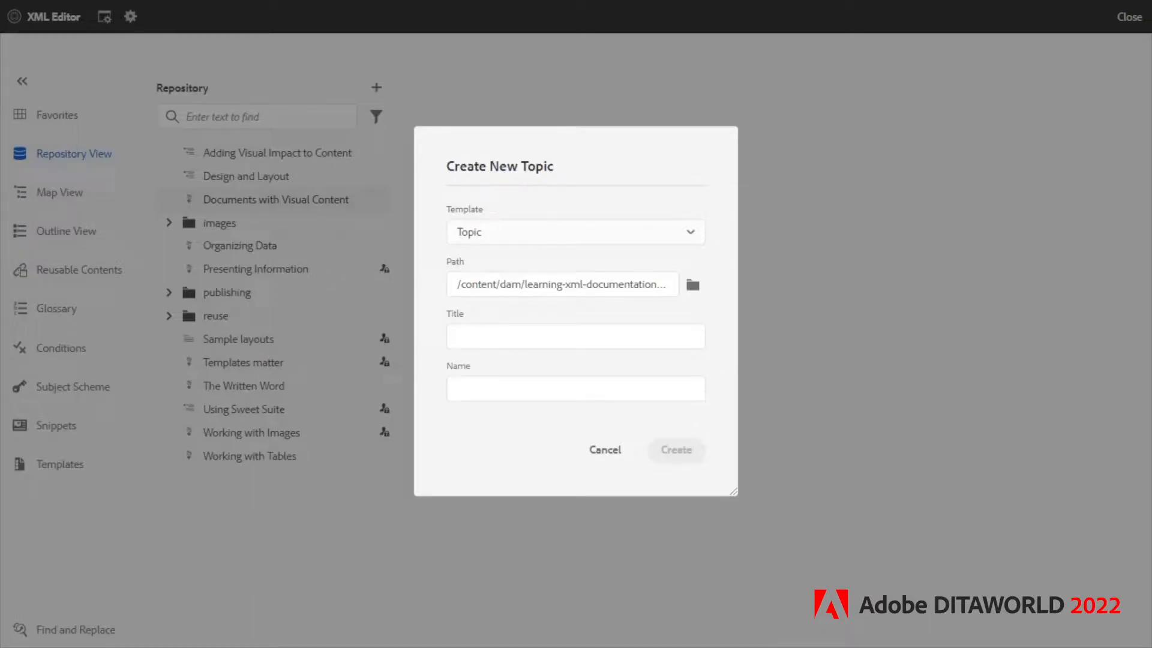
{"action": "left_click", "coordinate": [576, 232]}
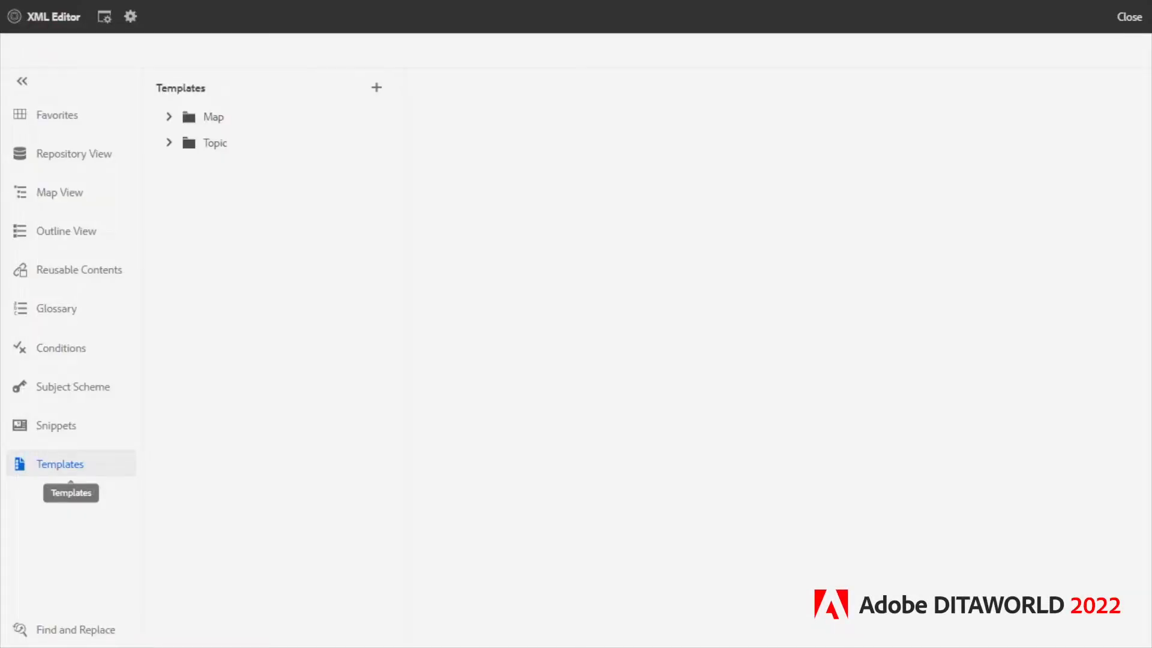
View the TestConcept topic template and its file options, and return to the repository.
{"action": "left_click", "coordinate": [170, 142]}
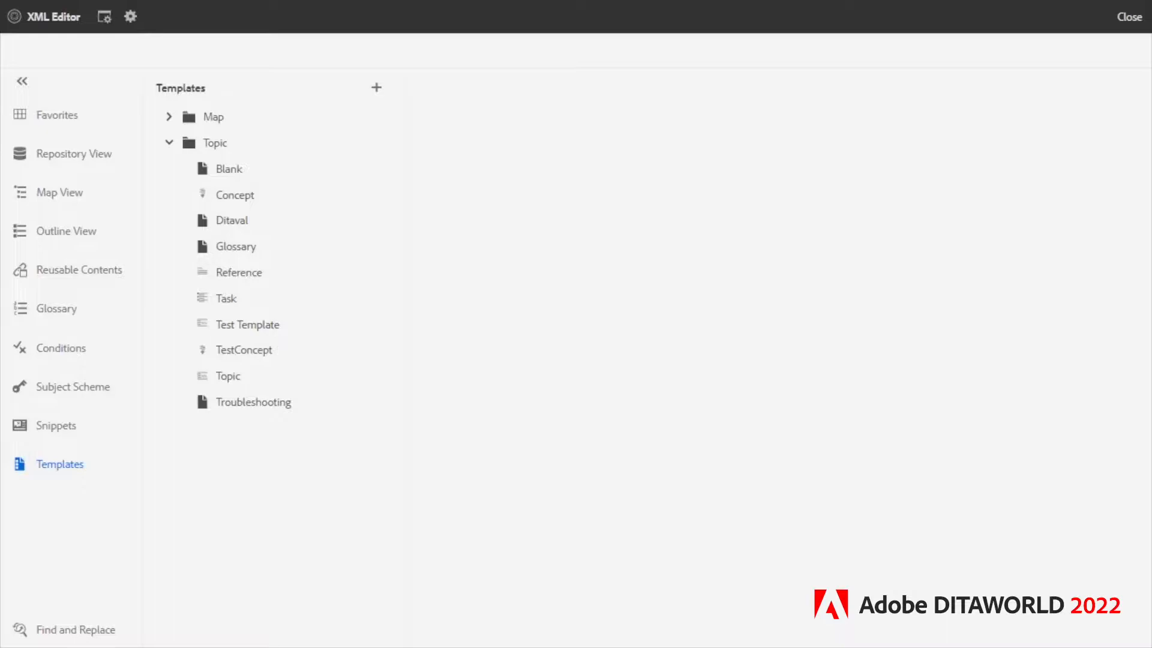
{"action": "double_click", "coordinate": [243, 350]}
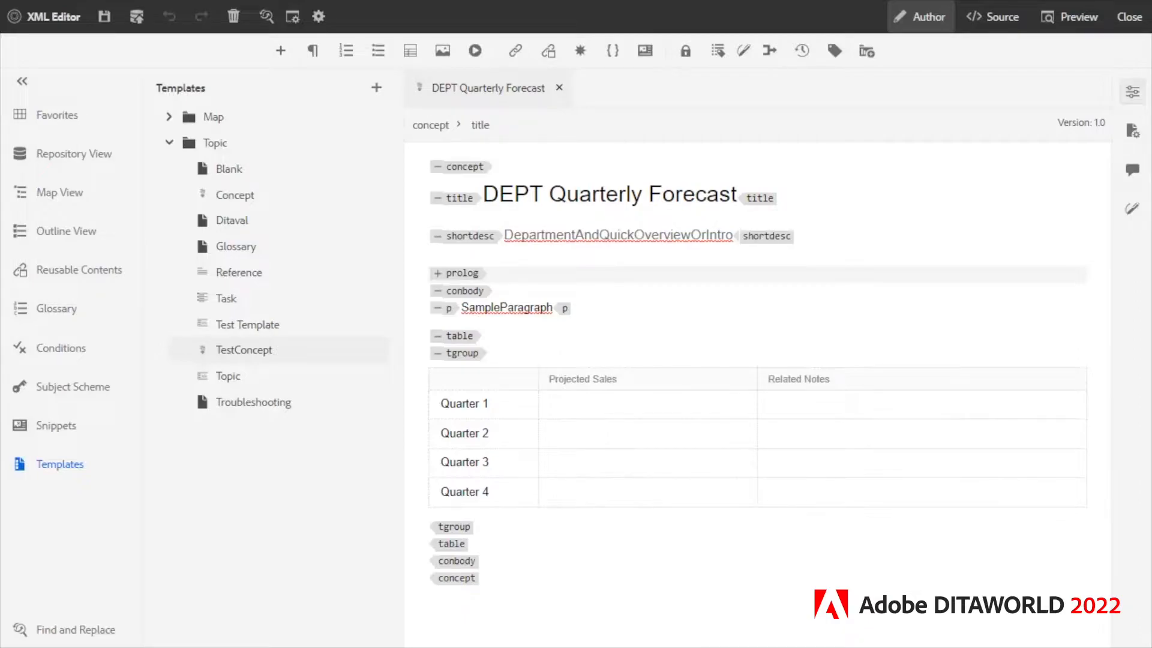
{"action": "left_click", "coordinate": [559, 89]}
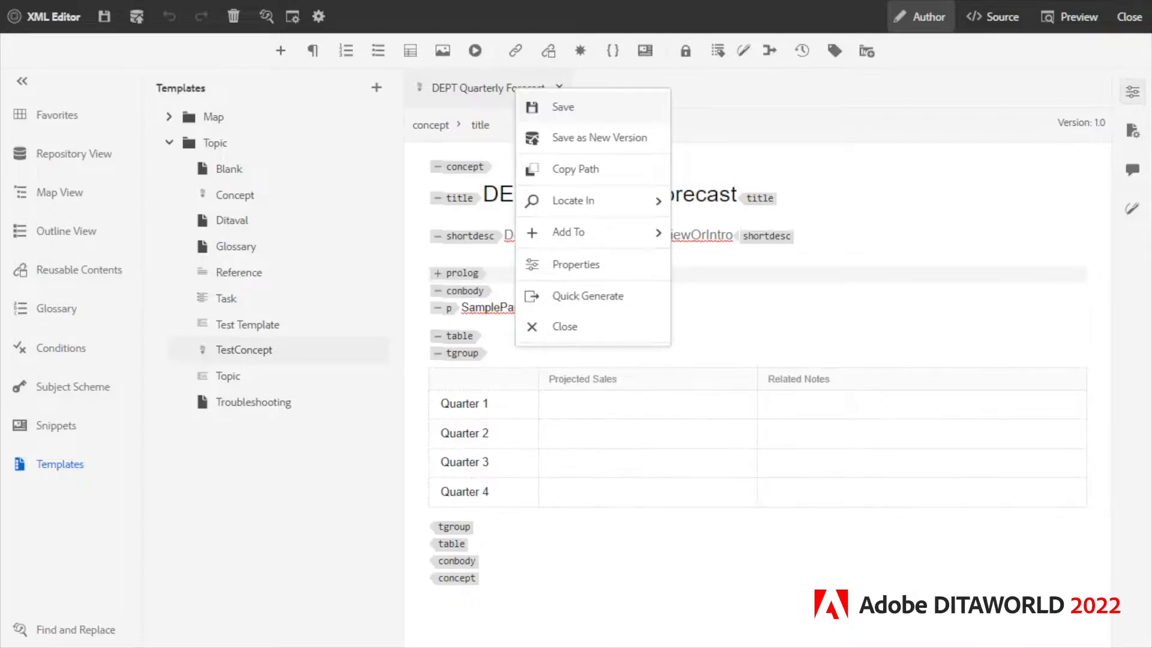
{"action": "mouse_move", "coordinate": [591, 201]}
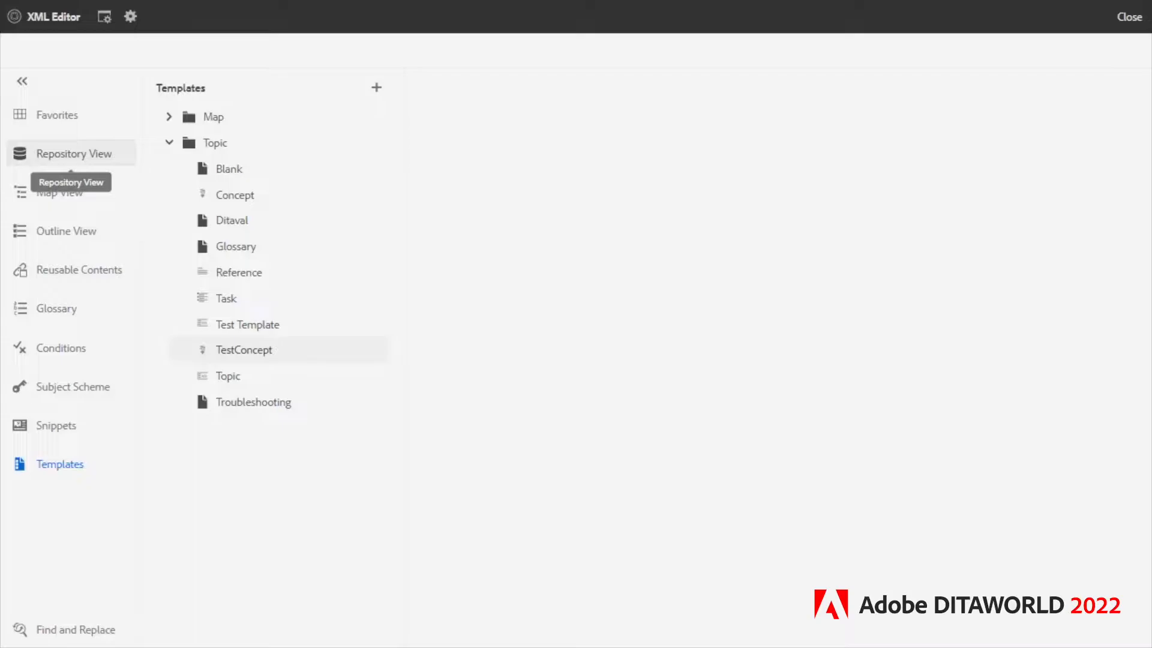
{"action": "left_click", "coordinate": [72, 154]}
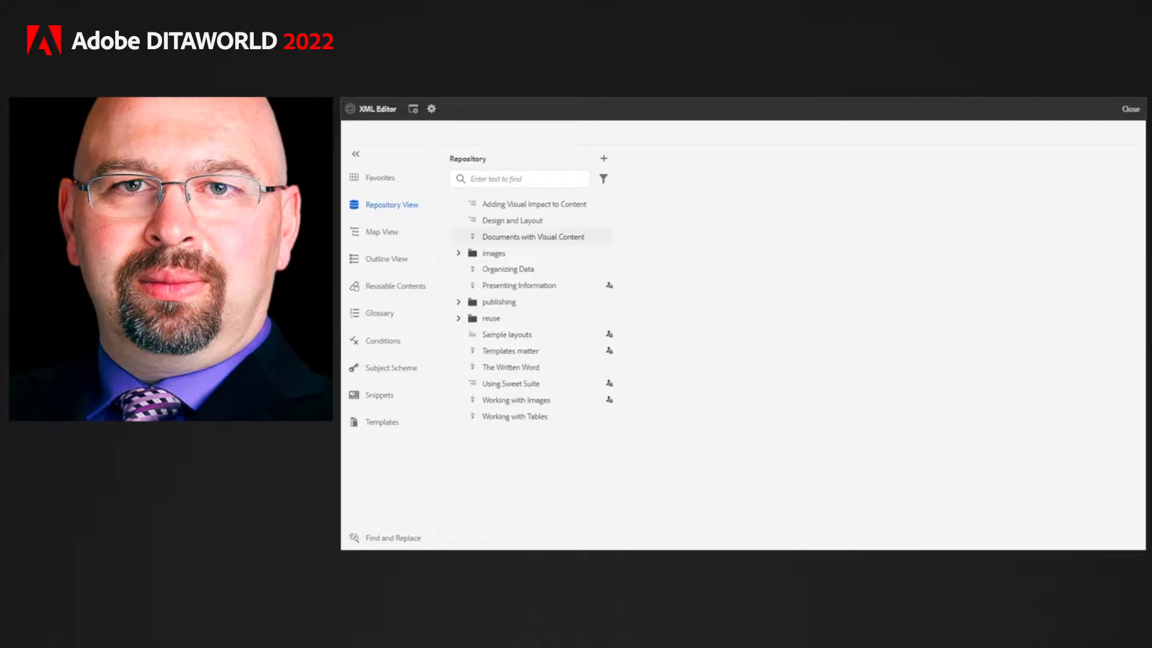
{"action": "key", "text": "Right"}
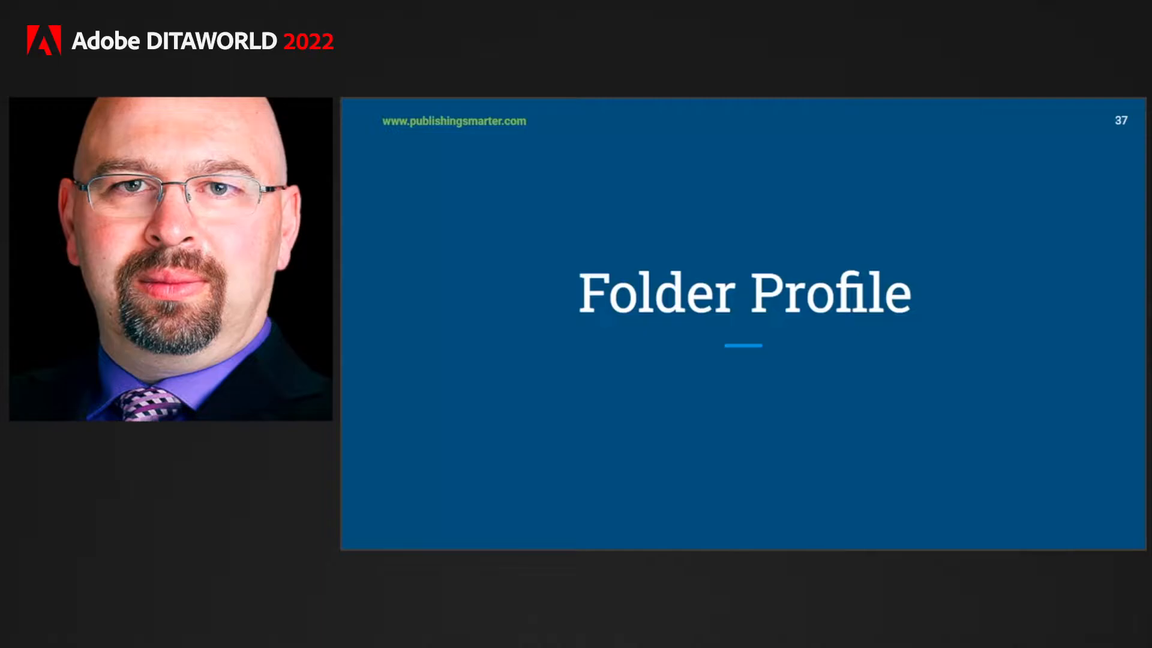
{"action": "key", "text": "Right"}
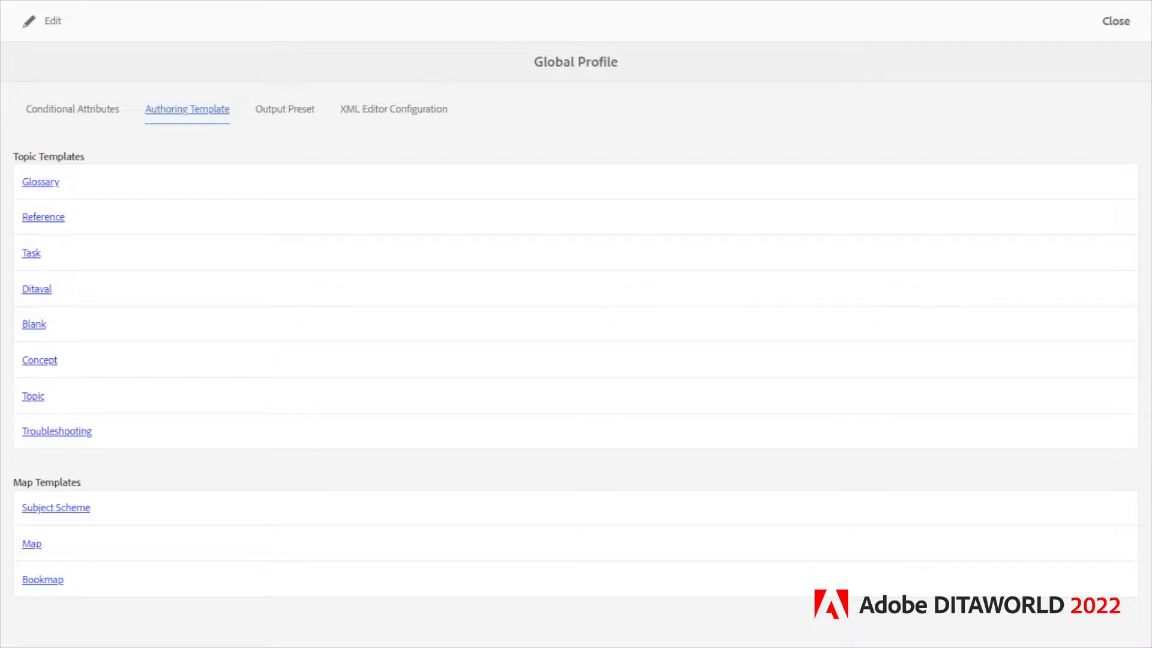
Edit the Global Profile's authoring templates and add TestConcept to the topic templates.
{"action": "left_click", "coordinate": [42, 21]}
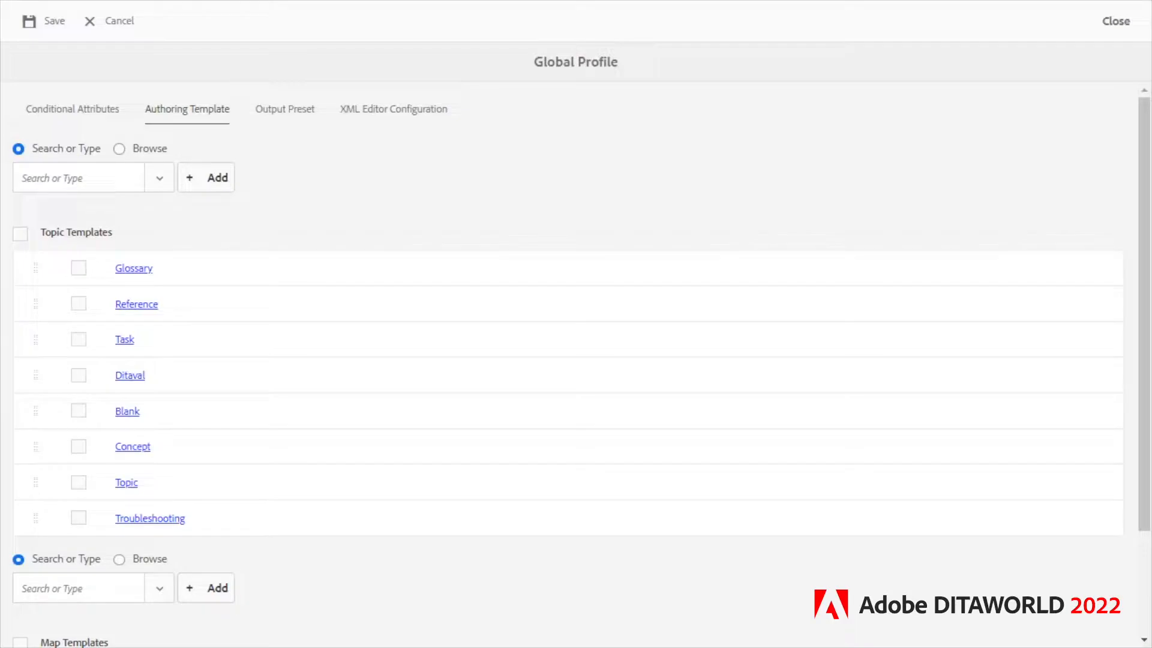
{"action": "left_click", "coordinate": [160, 178]}
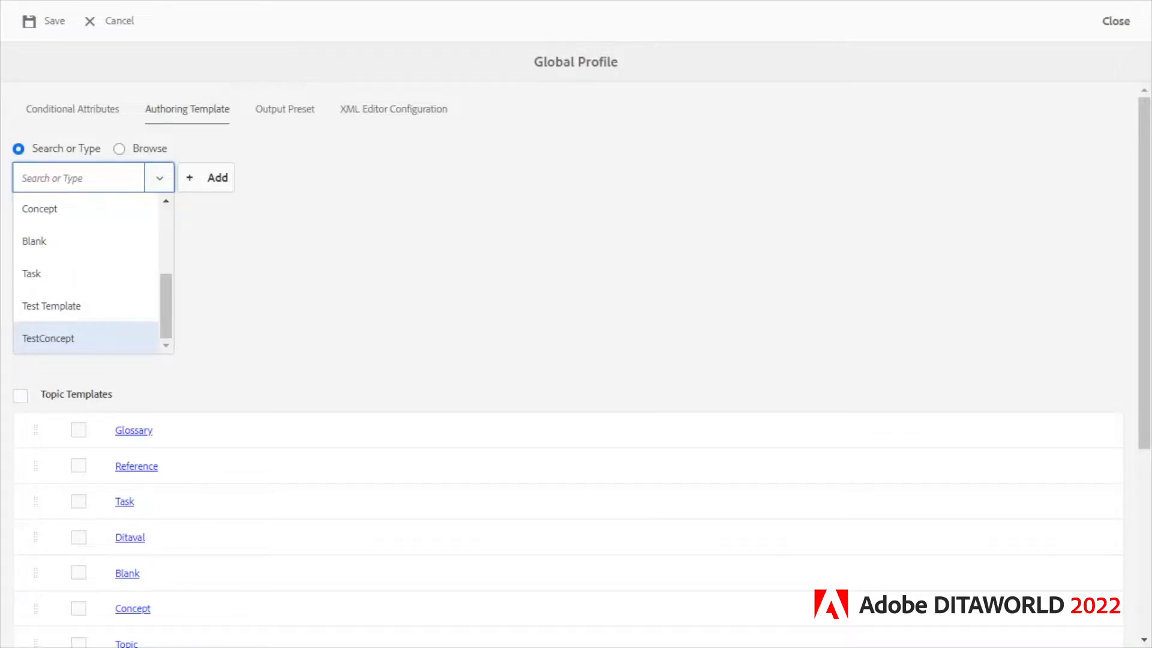
{"action": "left_click", "coordinate": [49, 338]}
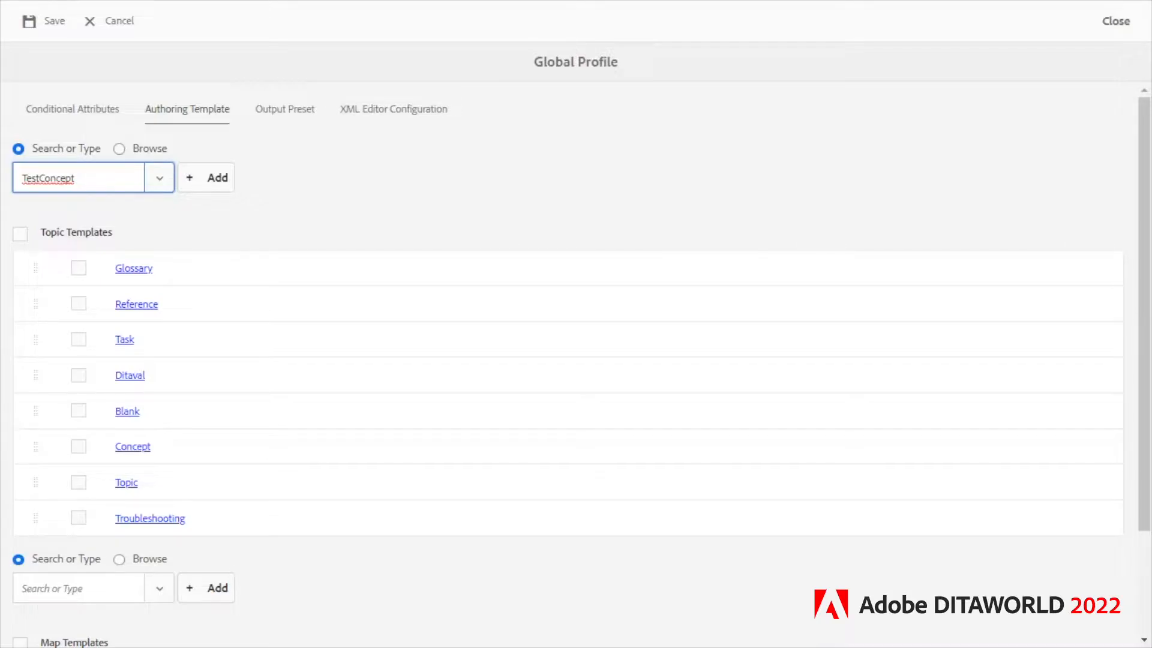
{"action": "left_click", "coordinate": [207, 178]}
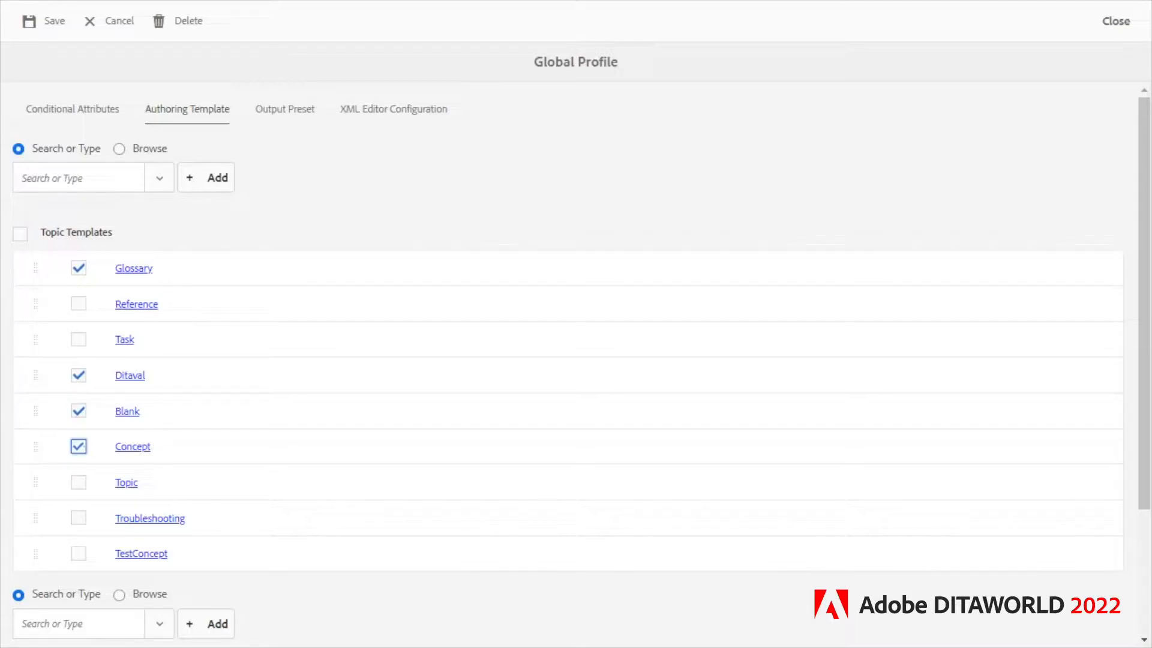
Remove the selected Glossary, Ditaval, Blank and Concept templates from the Global Profile and save it.
{"action": "left_click", "coordinate": [177, 21]}
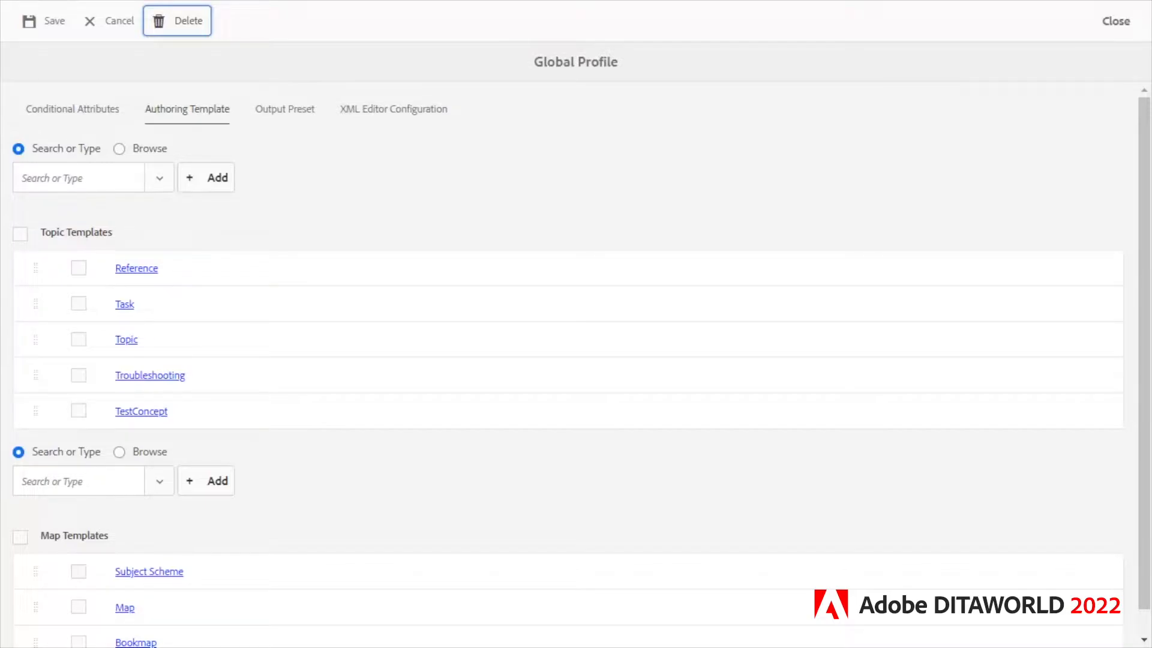
{"action": "left_click", "coordinate": [44, 21]}
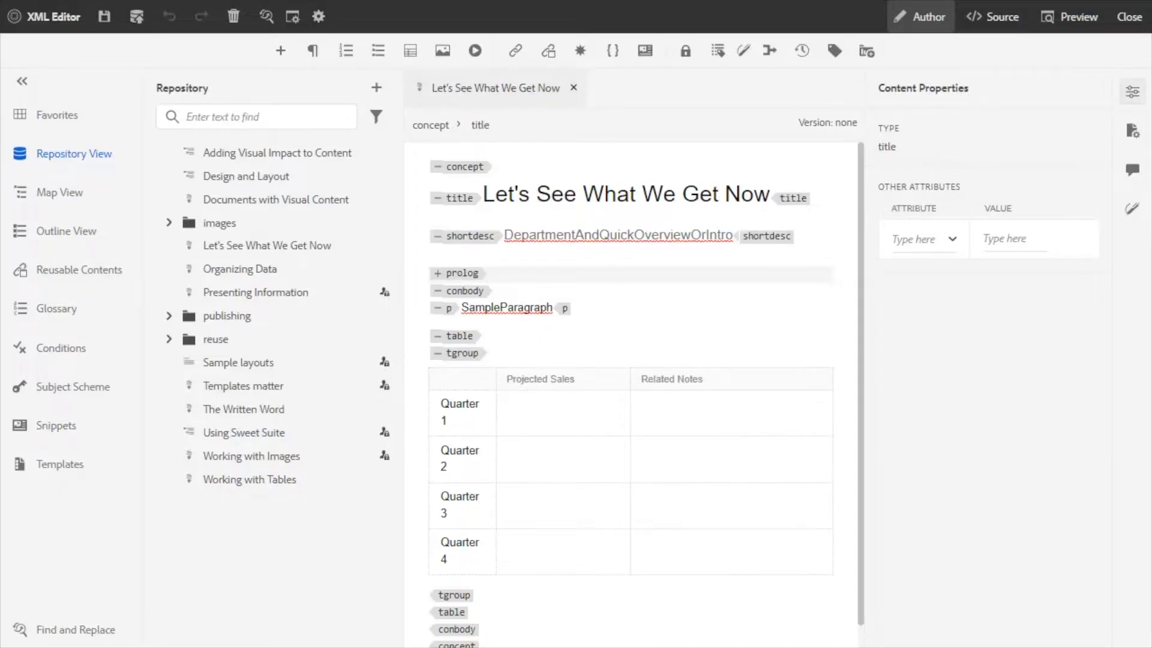
Show the topic Let's See What We Get Now in the Assets UI and close its preview to reach the containing folder.
{"action": "left_click_drag", "start_coordinate": [734, 235], "coordinate": [387, 241]}
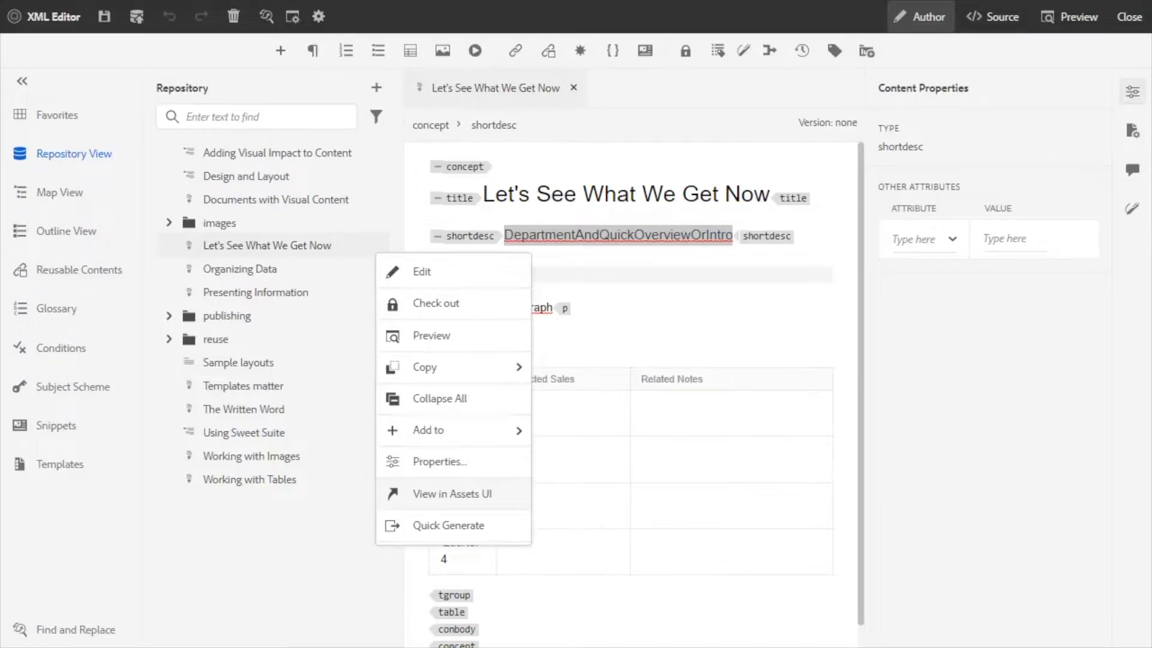
{"action": "left_click", "coordinate": [452, 493]}
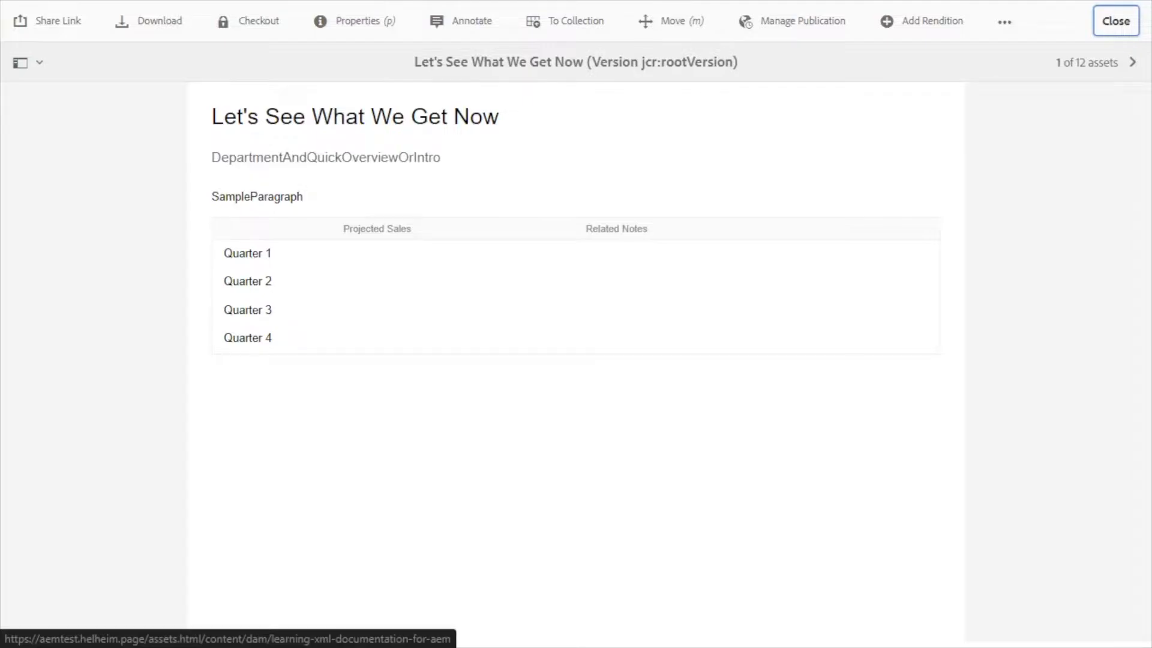
{"action": "left_click", "coordinate": [1116, 21]}
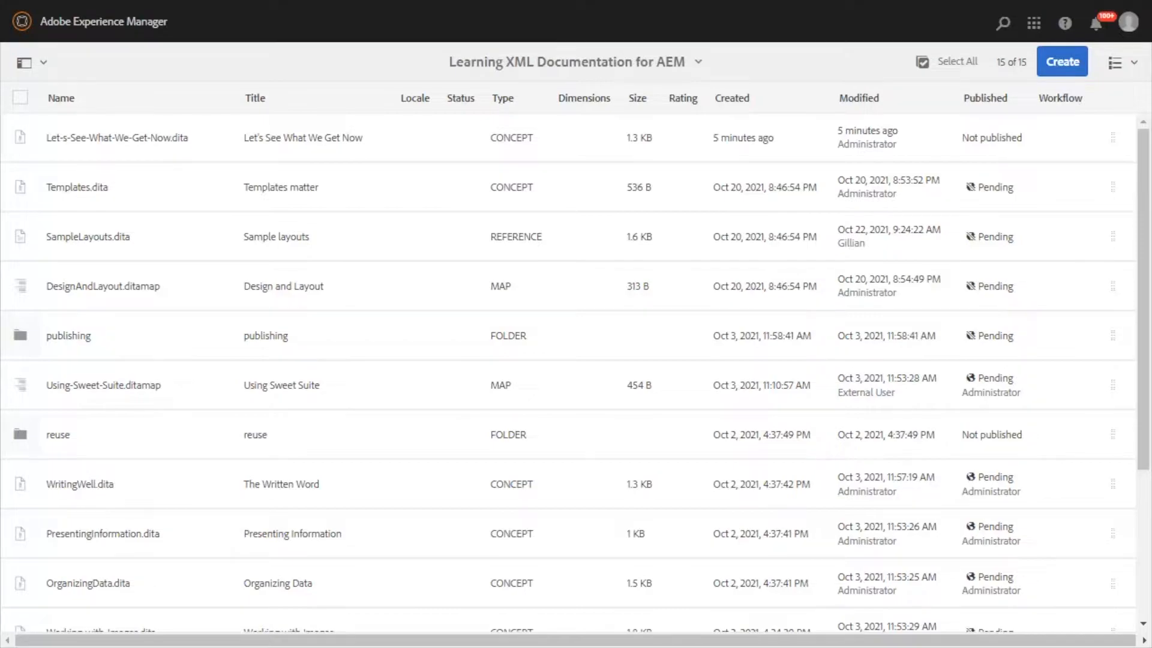
Delete the asset Let-s-See-What-We-Get-Now.dita from the Learning XML Documentation for AEM folder.
{"action": "left_click", "coordinate": [20, 137]}
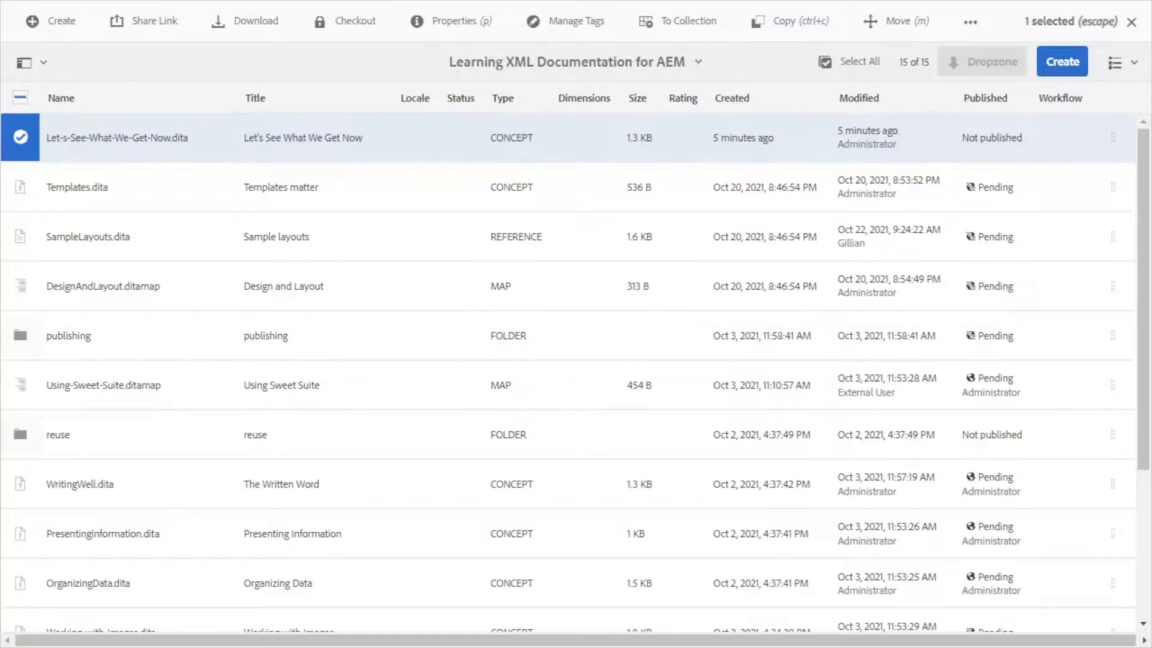
{"action": "left_click", "coordinate": [970, 22]}
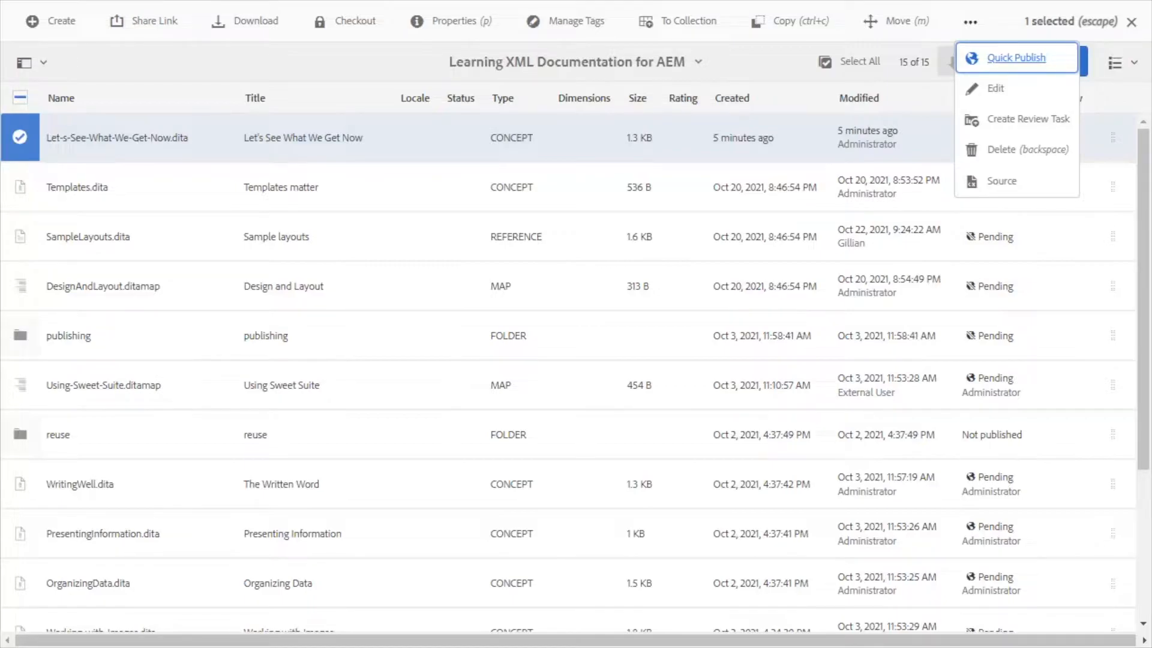
{"action": "key", "text": "Down"}
{"action": "key", "text": "Down"}
{"action": "key", "text": "Down"}
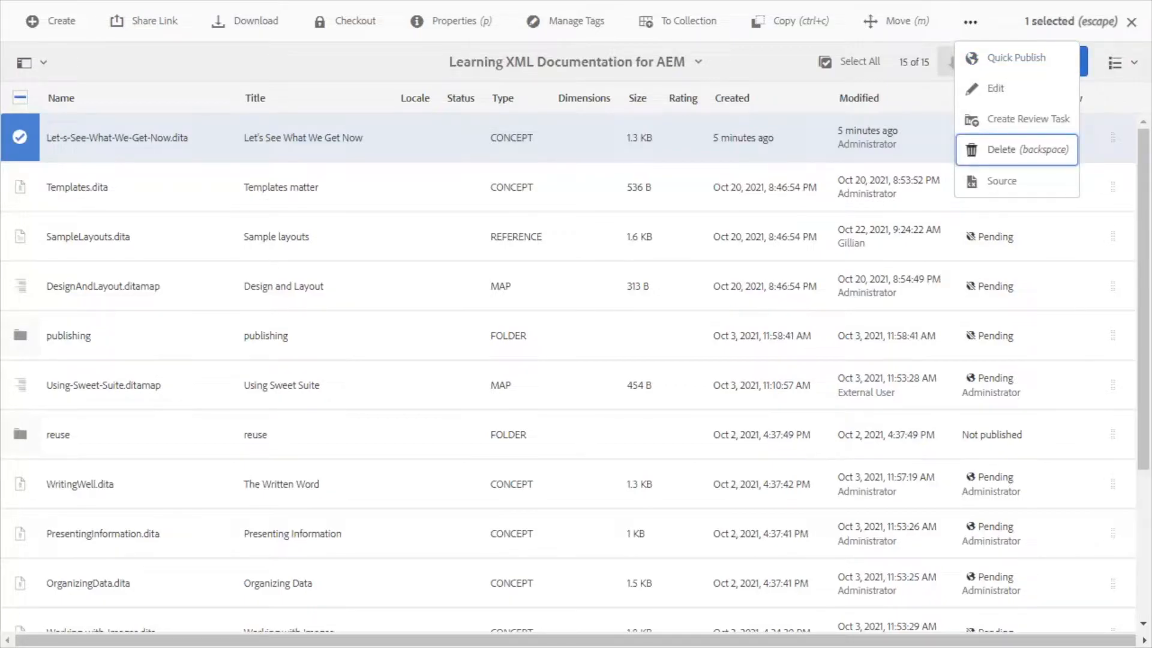
{"action": "key", "text": "Return"}
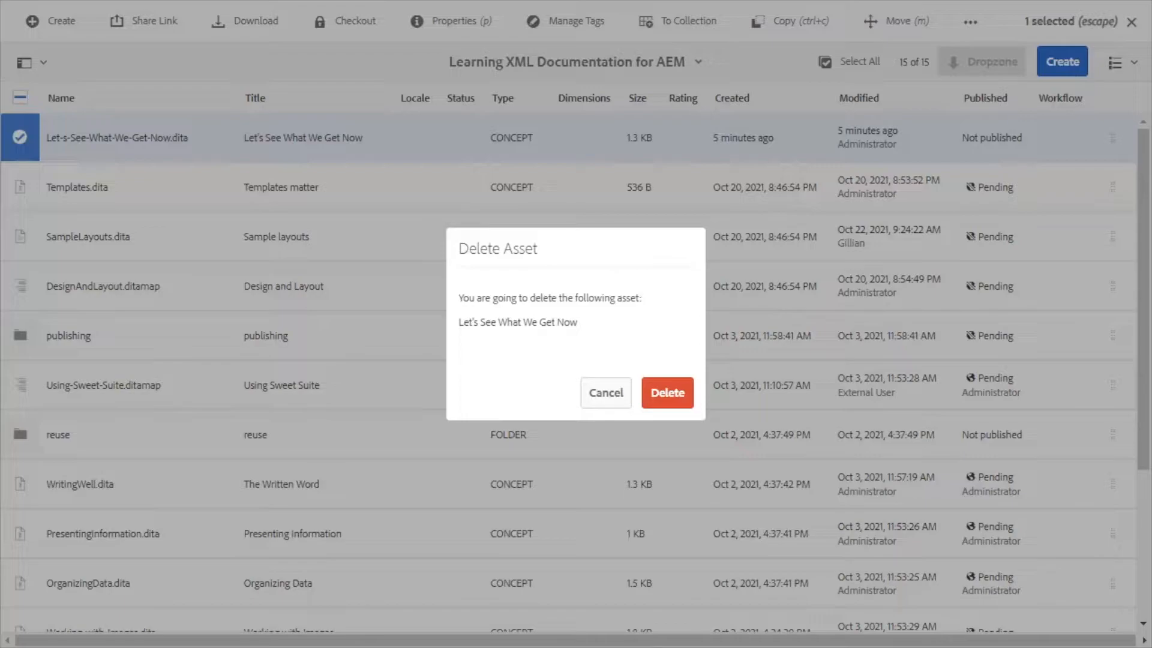
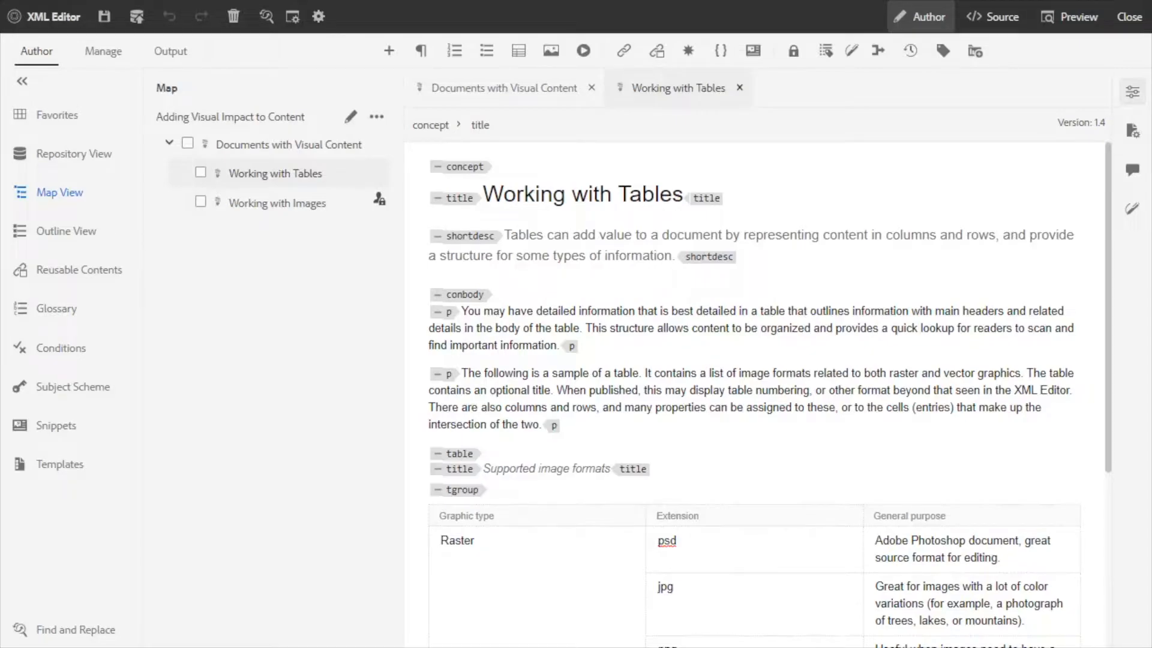
Split Working with Tables to the left and move its "The following is a sample of a table" paragraph to the end of Documents with Visual Content's conbody.
{"action": "right_click", "coordinate": [693, 95]}
{"action": "mouse_move", "coordinate": [743, 306]}
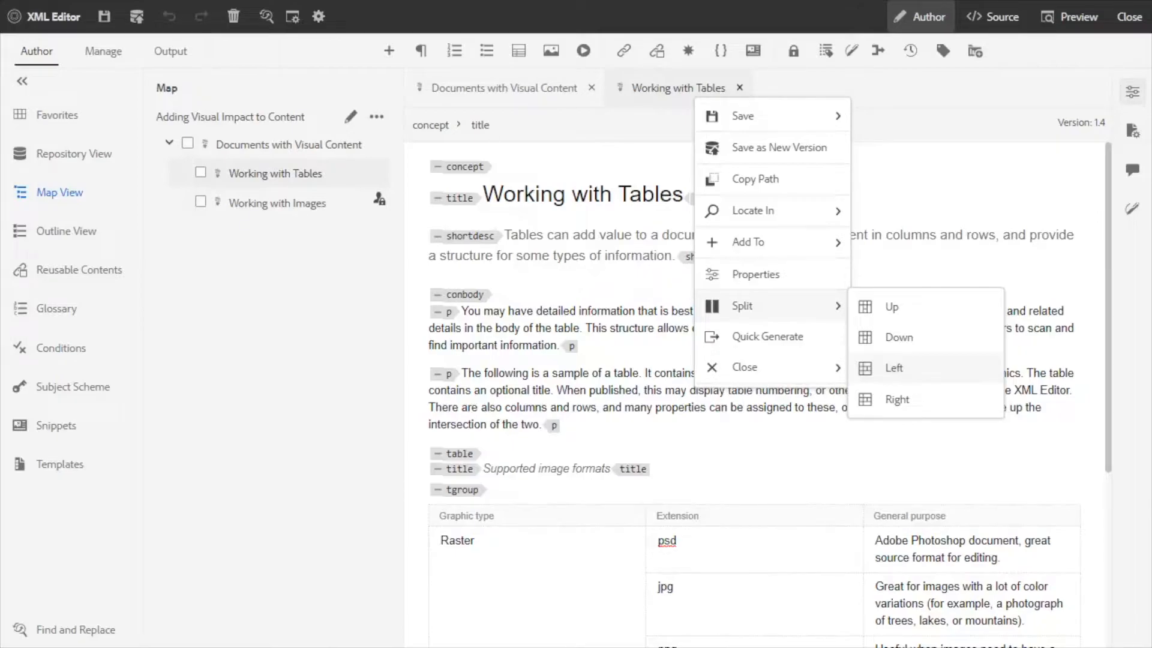
{"action": "left_click", "coordinate": [894, 367]}
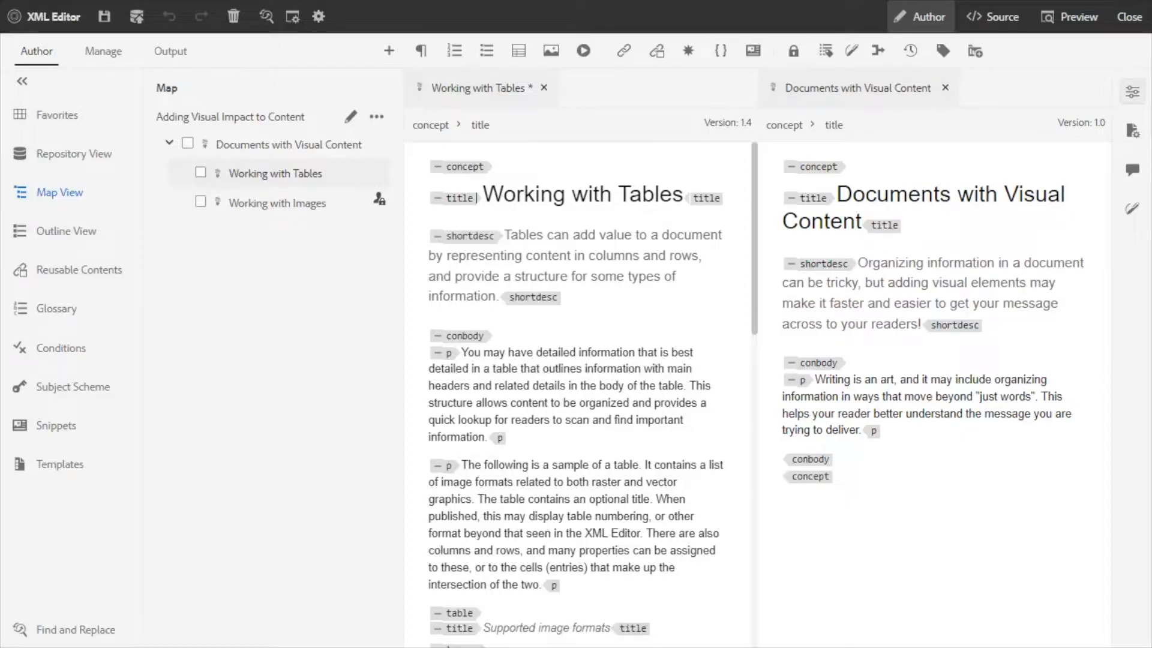
{"action": "left_click", "coordinate": [448, 466]}
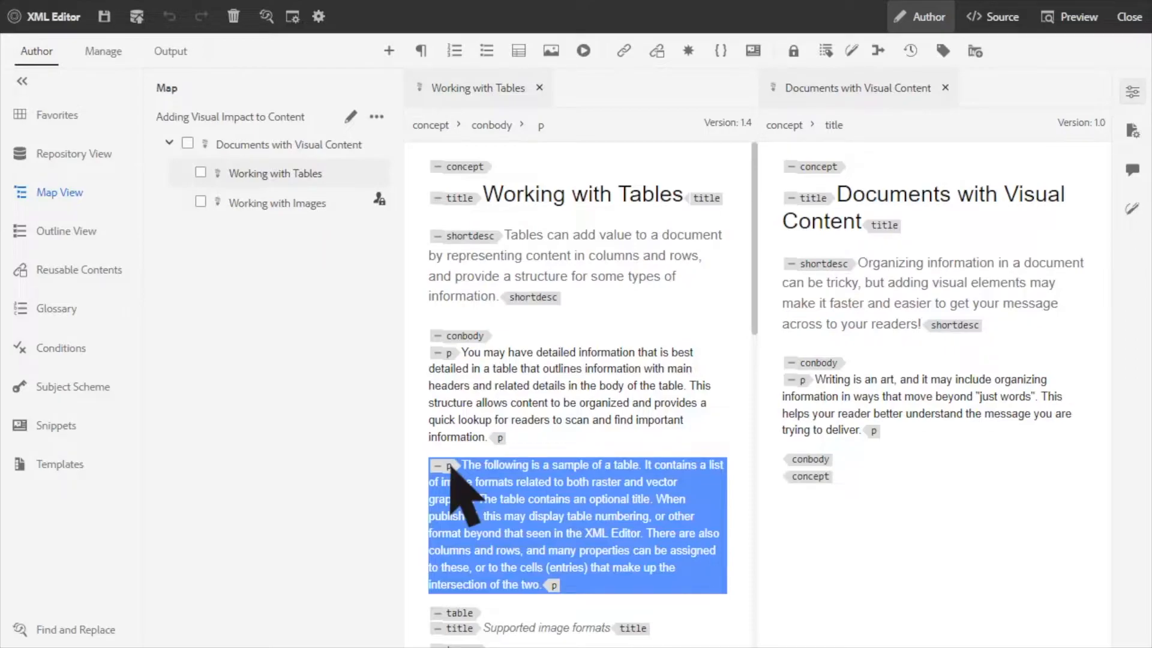
{"action": "left_click_drag", "start_coordinate": [450, 466], "coordinate": [776, 456]}
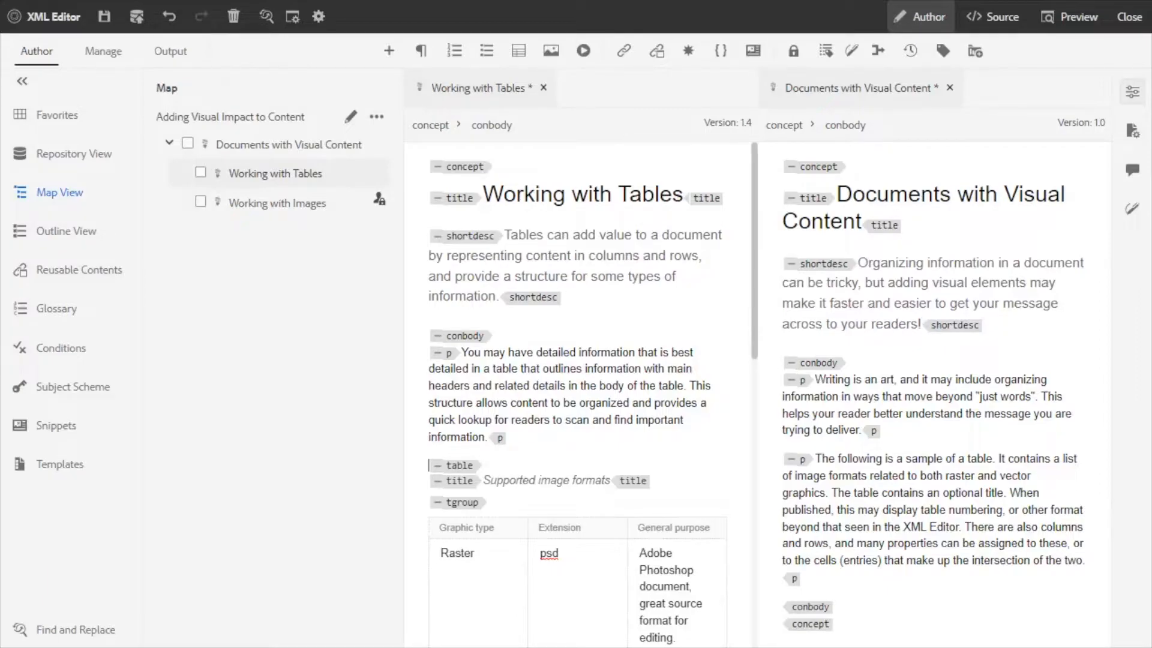
Close all open topics in the split view.
{"action": "right_click", "coordinate": [472, 88]}
{"action": "mouse_move", "coordinate": [522, 356]}
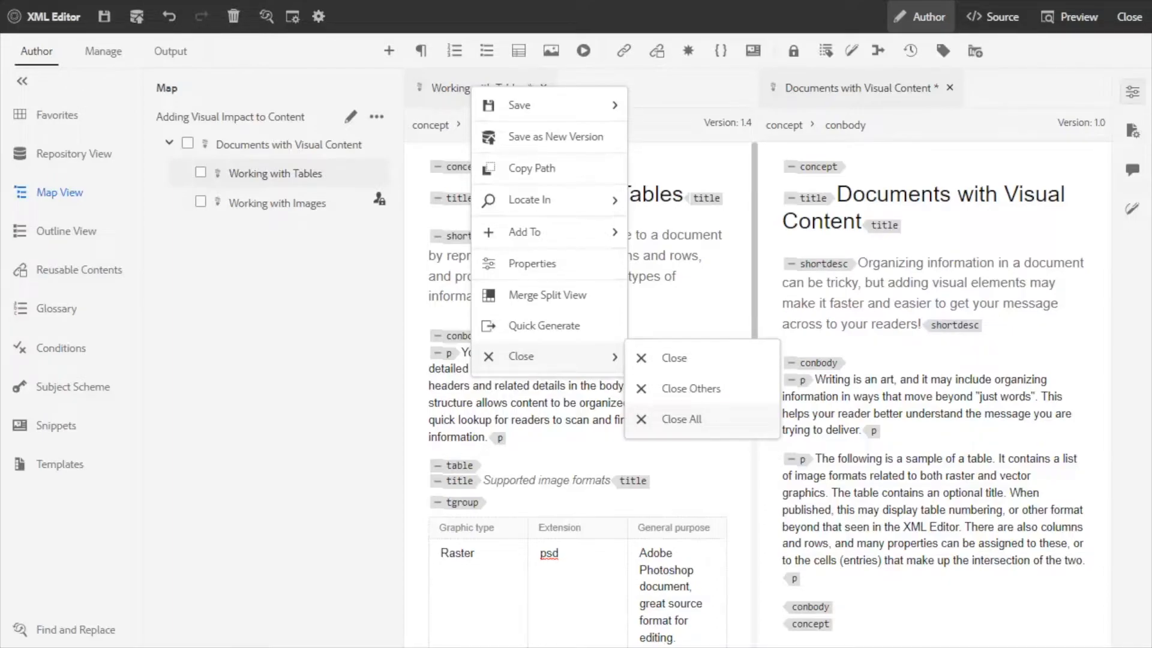
{"action": "left_click", "coordinate": [680, 418]}
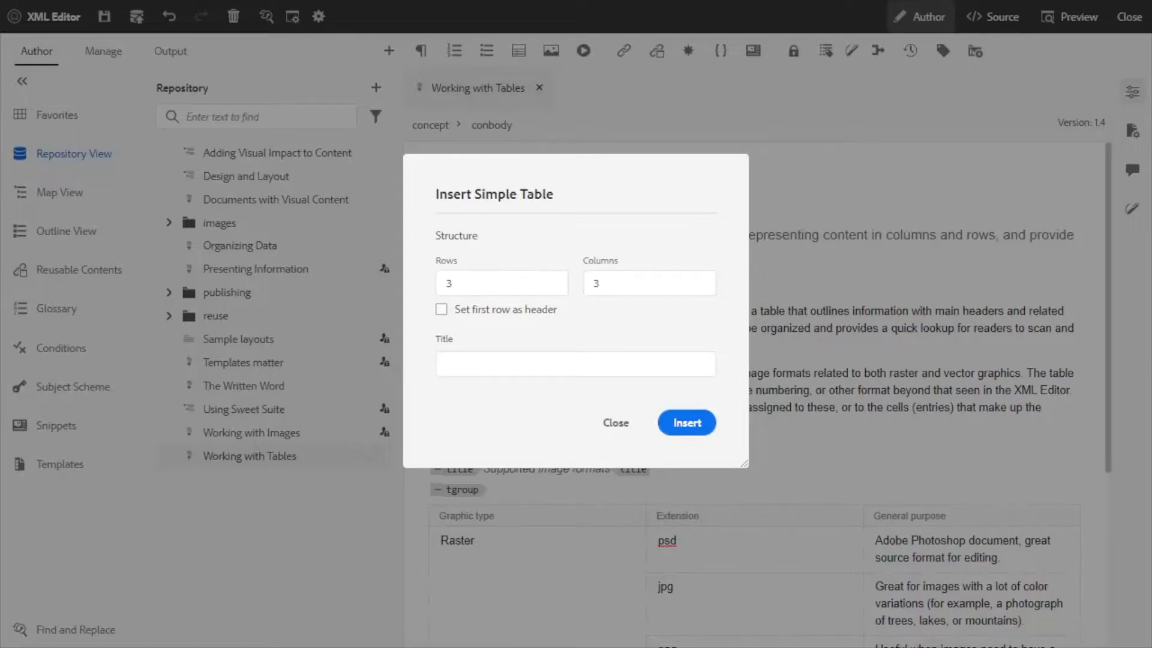
Insert an untitled 3-row, 3-column simple table at the start of conbody in Working with Tables and review its XML source.
{"action": "key", "text": "Return"}
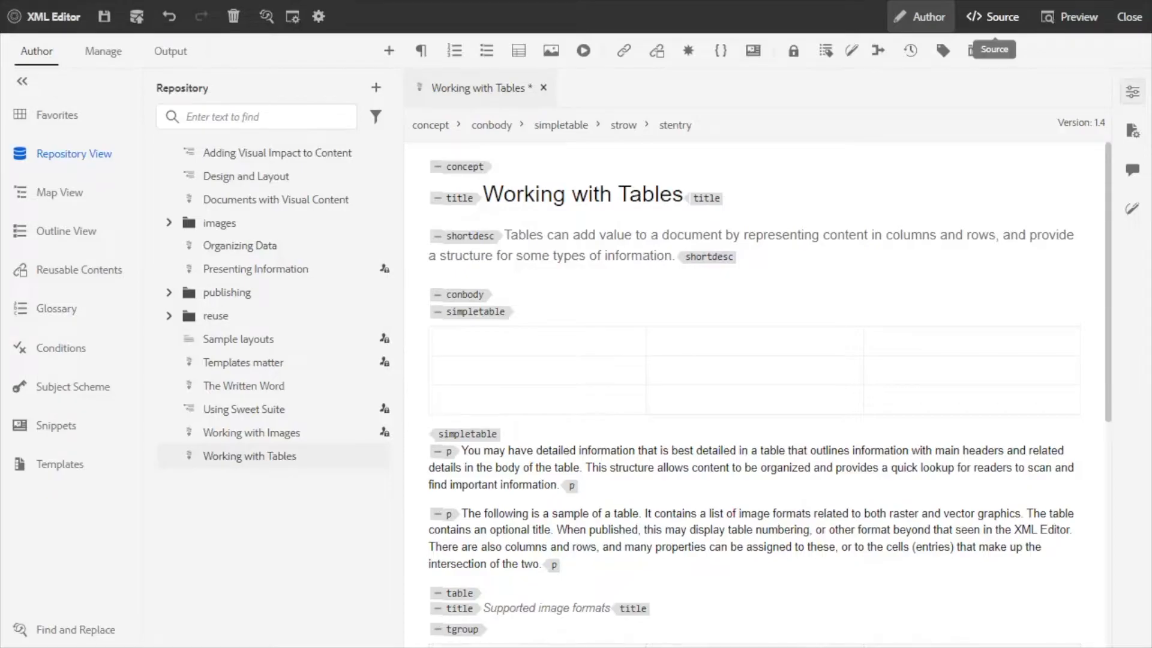
{"action": "left_click", "coordinate": [993, 17]}
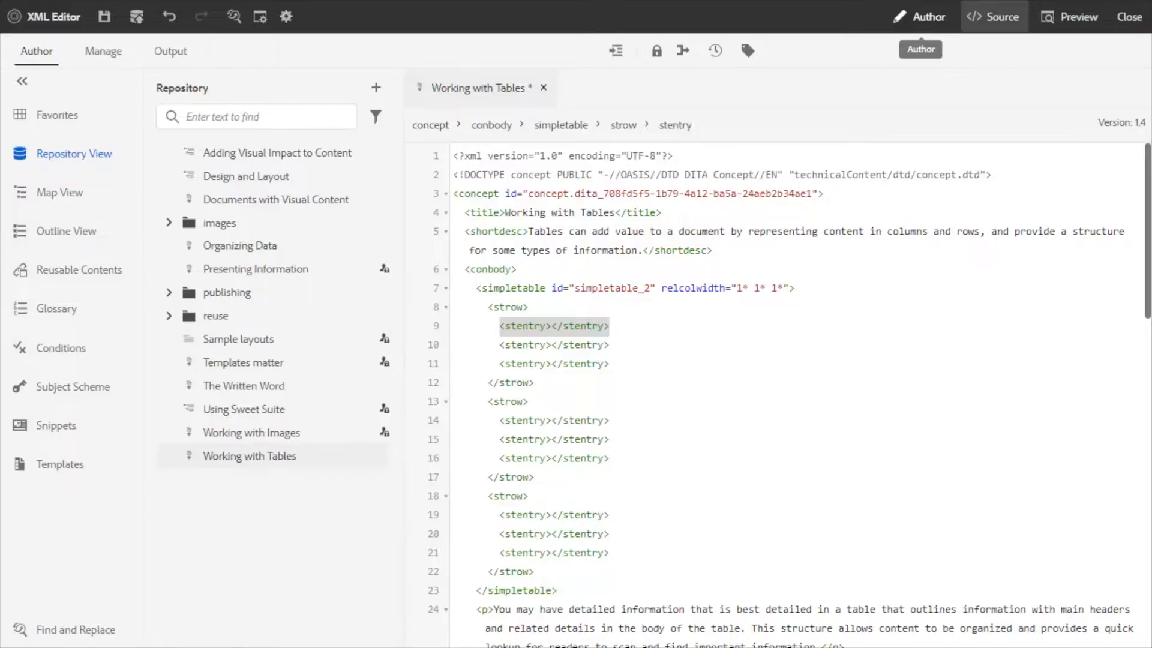
{"action": "left_click", "coordinate": [921, 17]}
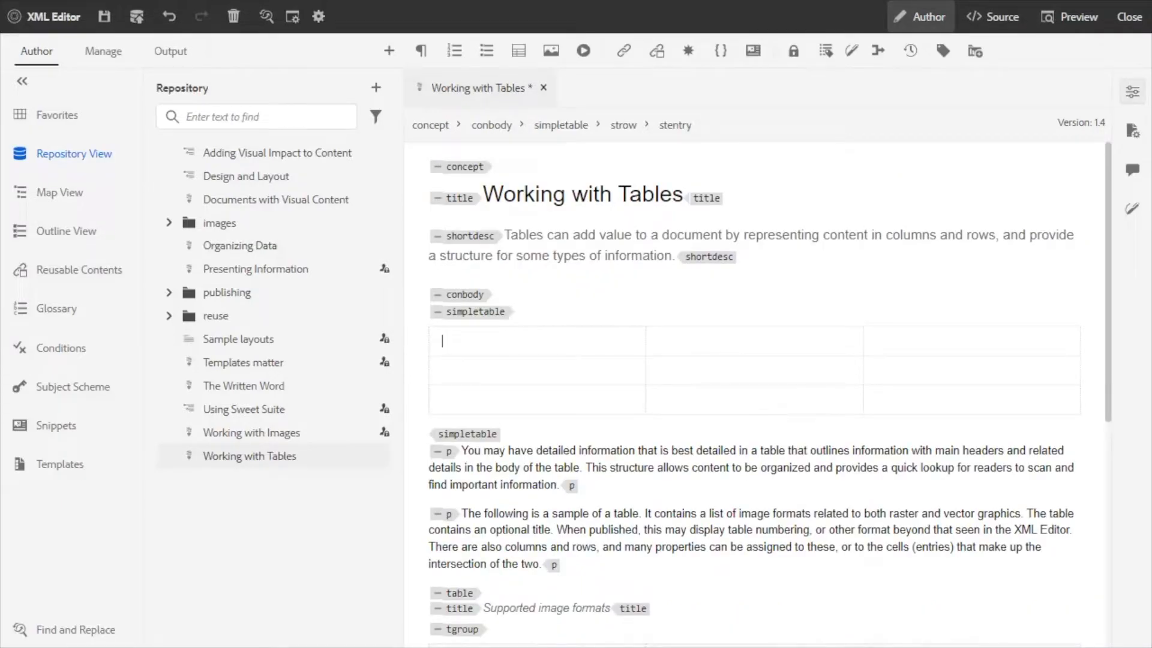
Merge the first two cells in the first column of the empty simple table.
{"action": "left_click_drag", "start_coordinate": [537, 341], "coordinate": [537, 370]}
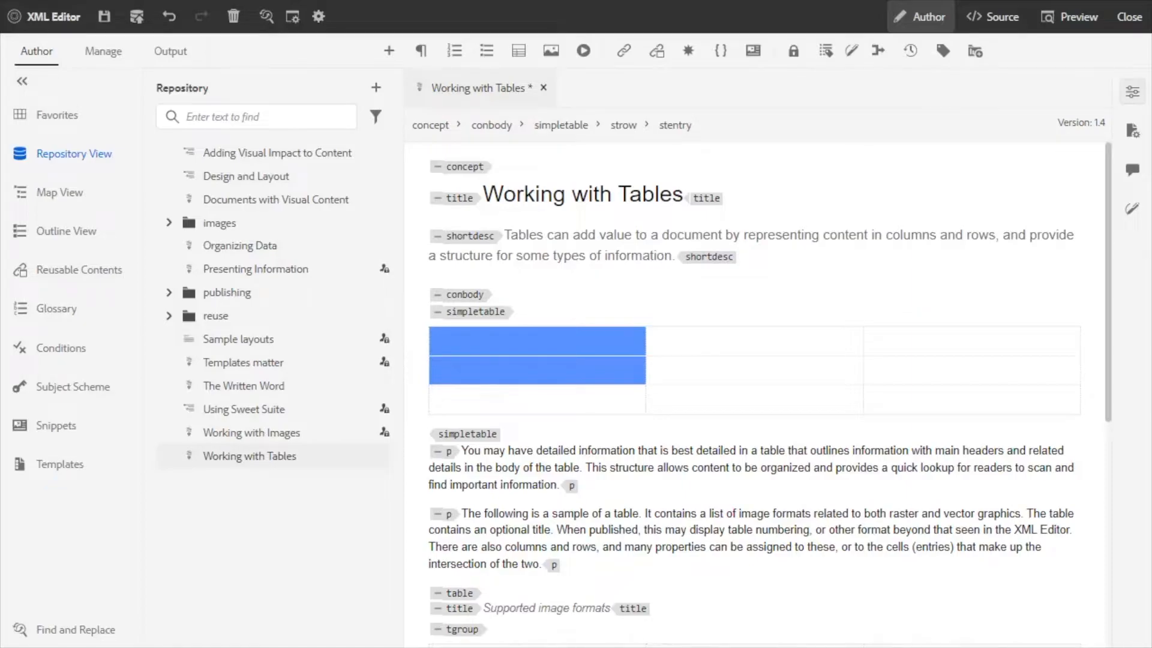
{"action": "right_click", "coordinate": [537, 343]}
{"action": "mouse_move", "coordinate": [613, 229]}
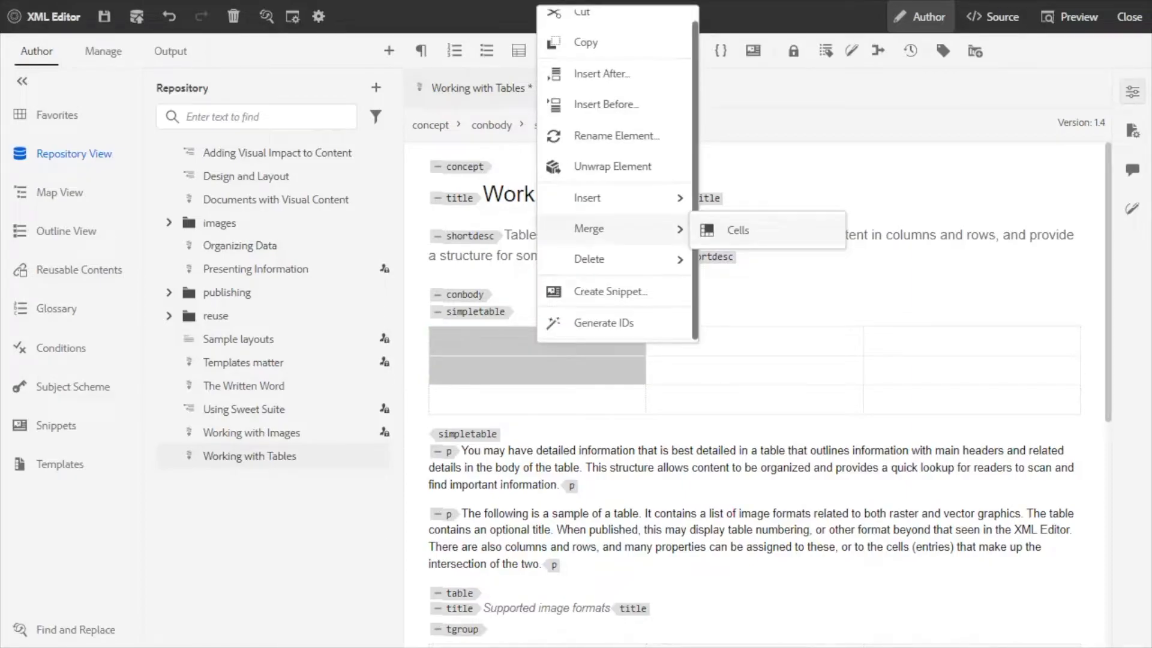
{"action": "left_click", "coordinate": [737, 230]}
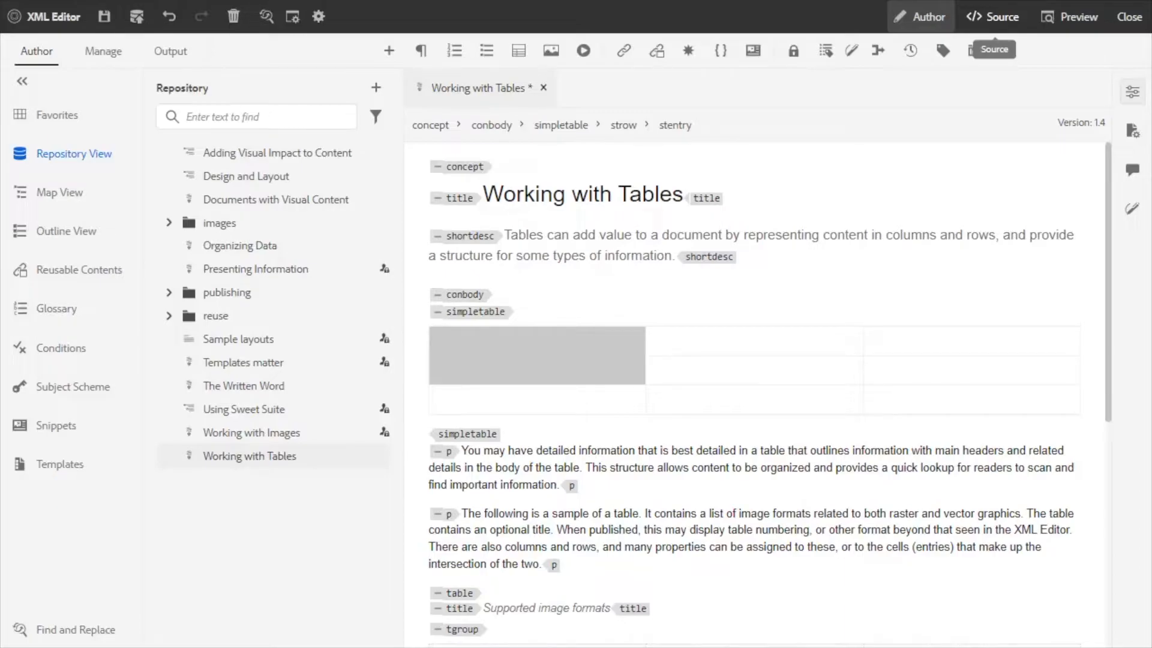
Examine the XML source of the merged cells and delete the whole empty table from conbody.
{"action": "left_click", "coordinate": [993, 17]}
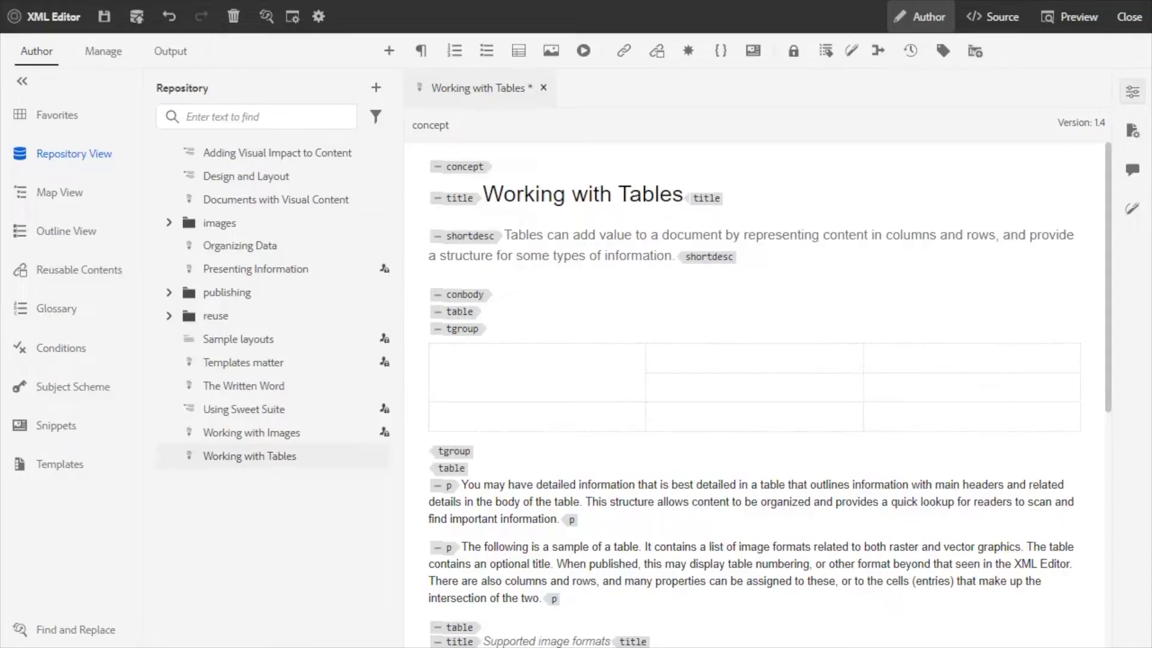
{"action": "left_click", "coordinate": [459, 312]}
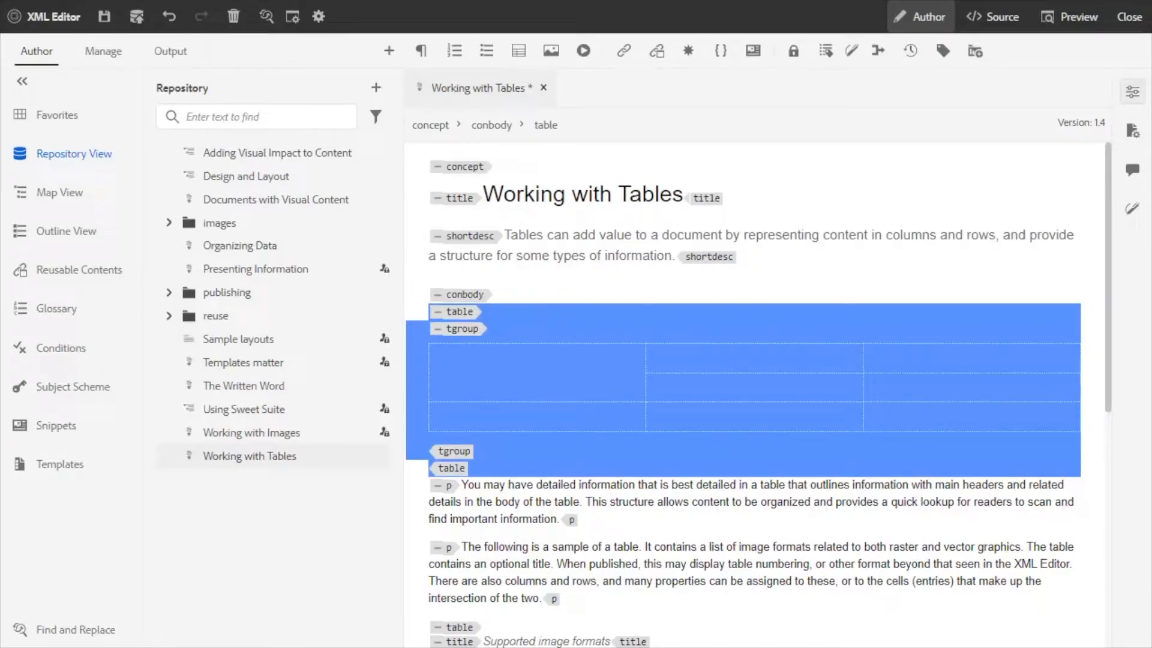
{"action": "key", "text": "Delete"}
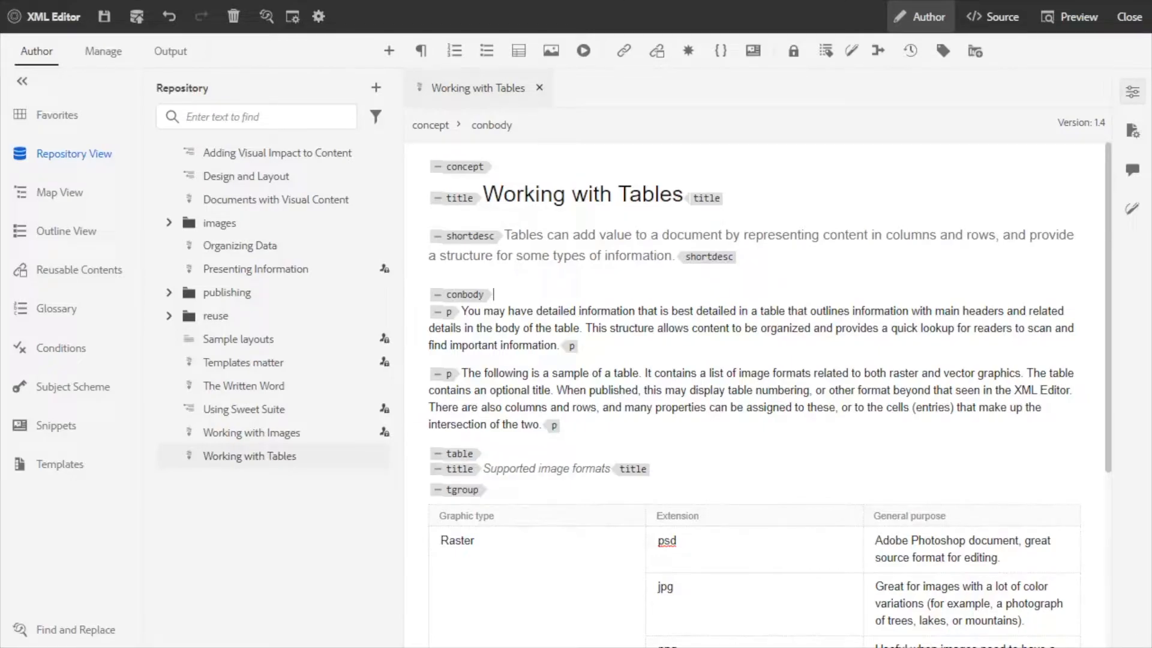
Insert a 3-row, 3-column table titled "abc" at the start of conbody.
{"action": "left_click", "coordinate": [518, 51]}
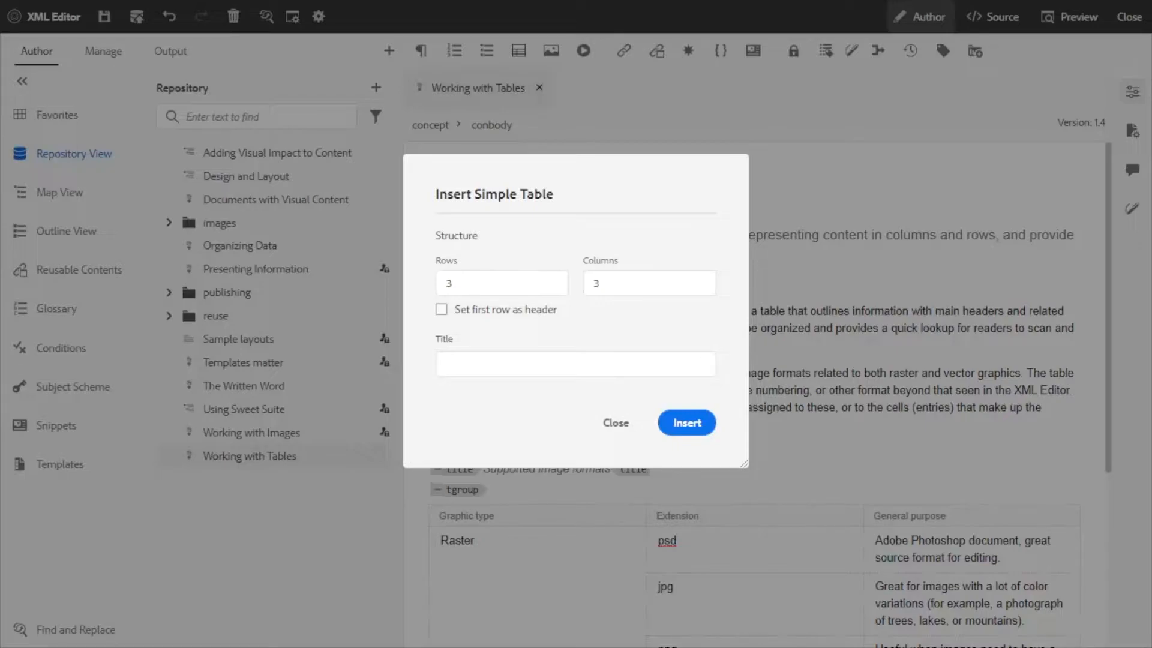
{"action": "left_click", "coordinate": [576, 364]}
{"action": "type", "text": "abc"}
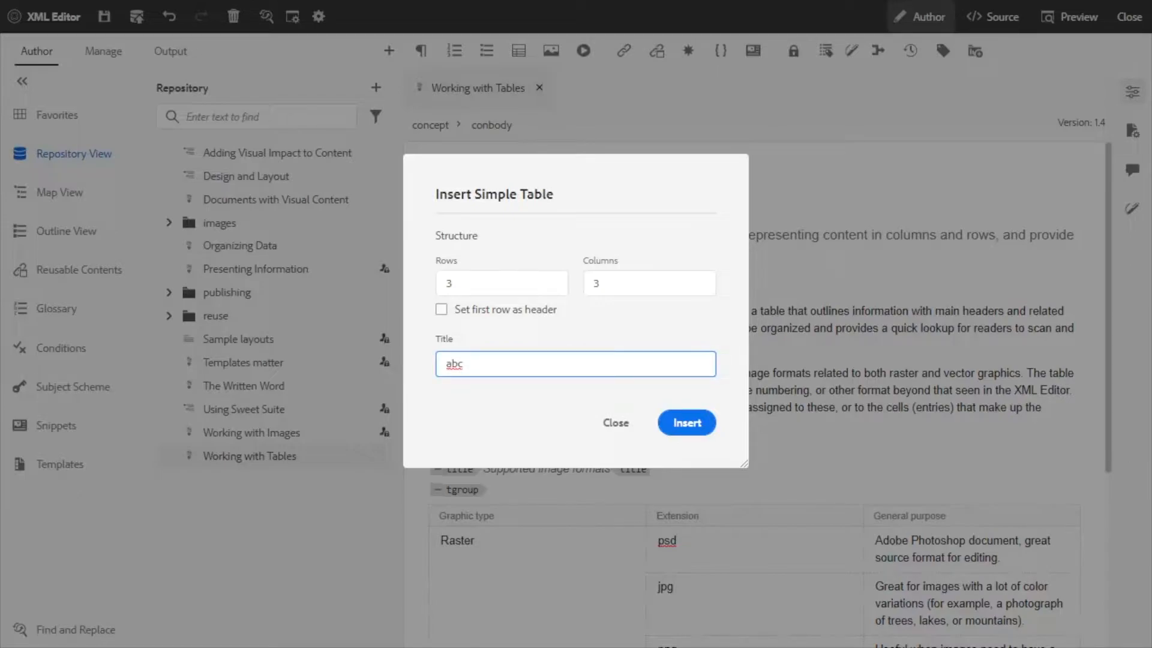
{"action": "key", "text": "Return"}
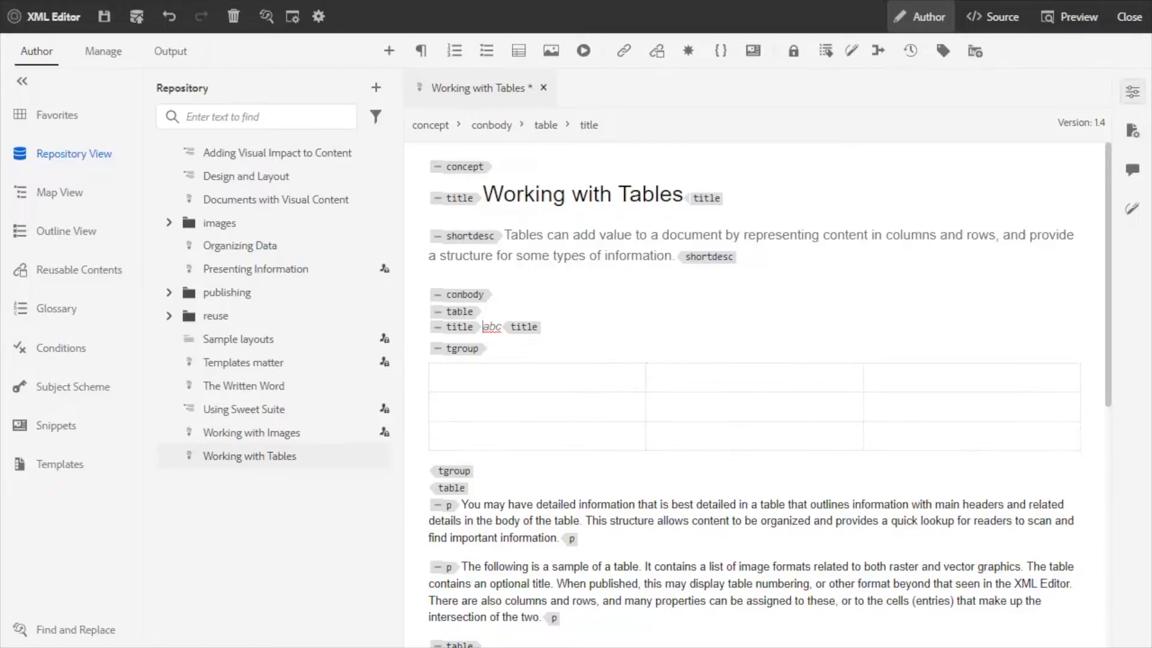
Delete the "abc" title element and the remaining empty table from conbody.
{"action": "left_click", "coordinate": [459, 327]}
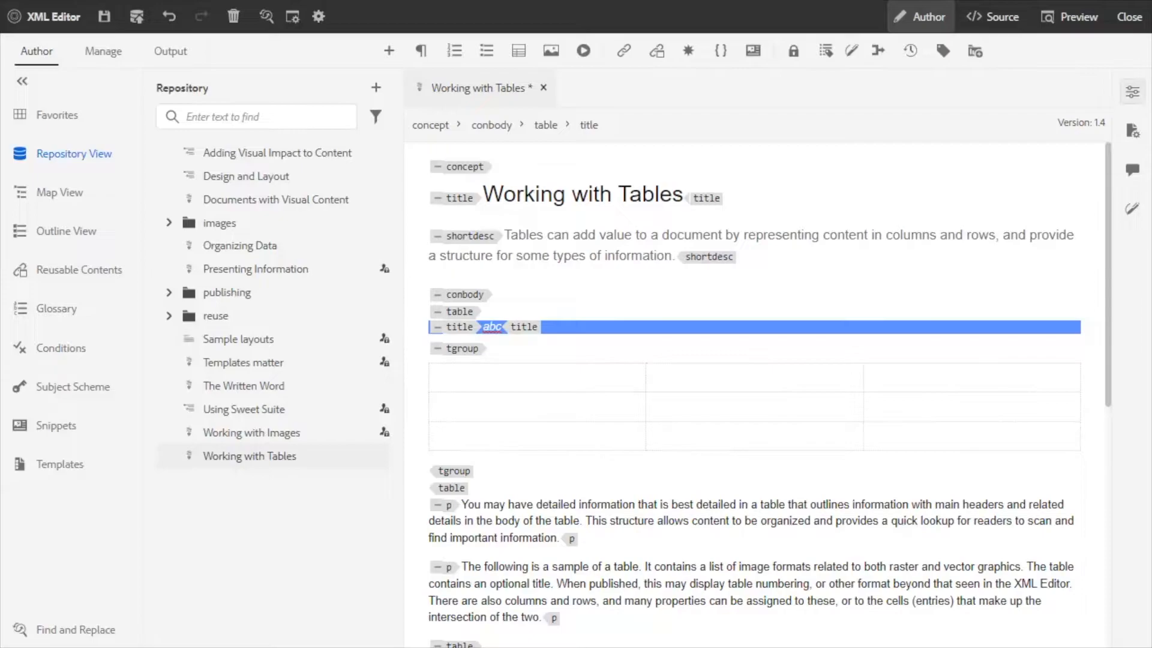
{"action": "key", "text": "Delete"}
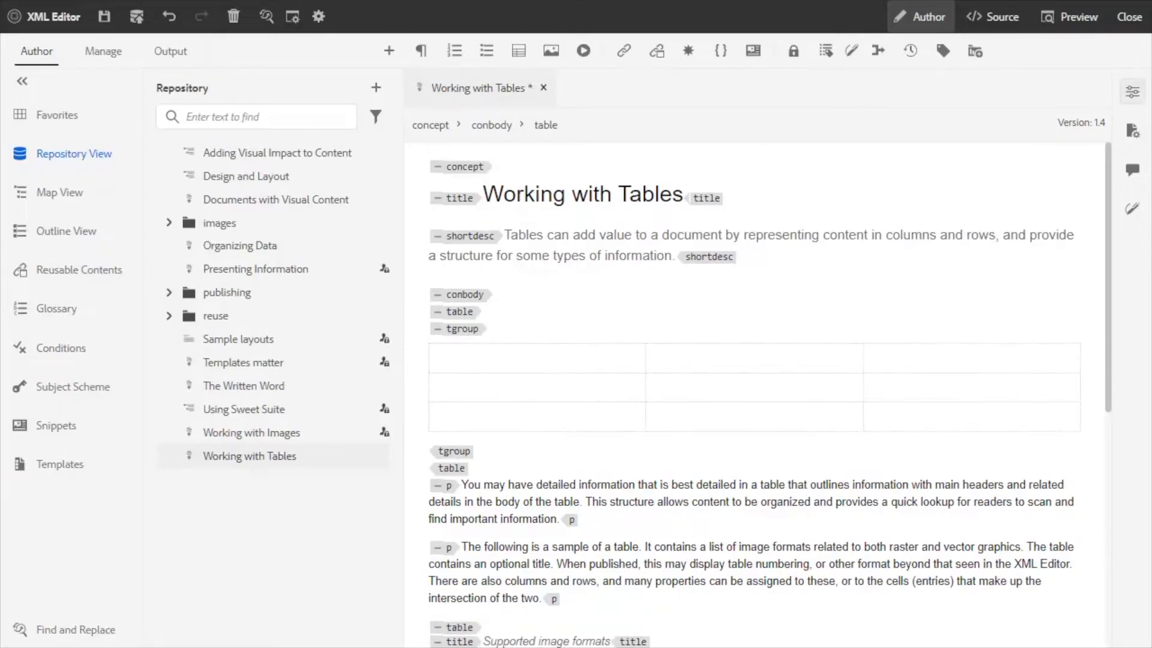
{"action": "left_click", "coordinate": [459, 312]}
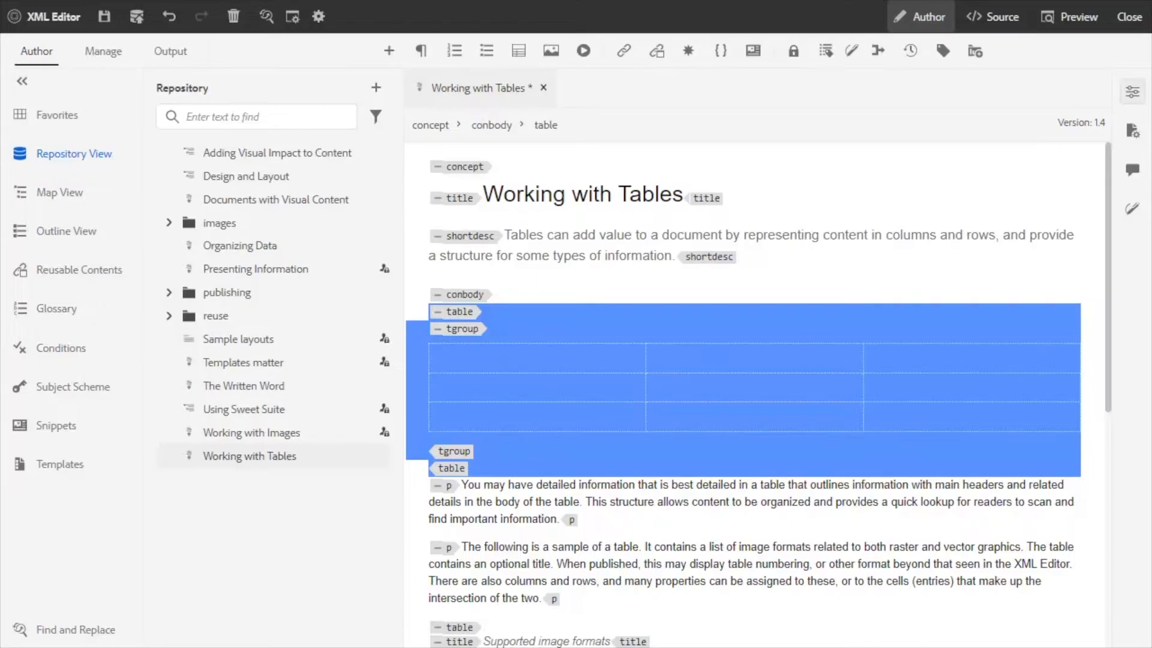
{"action": "key", "text": "Delete"}
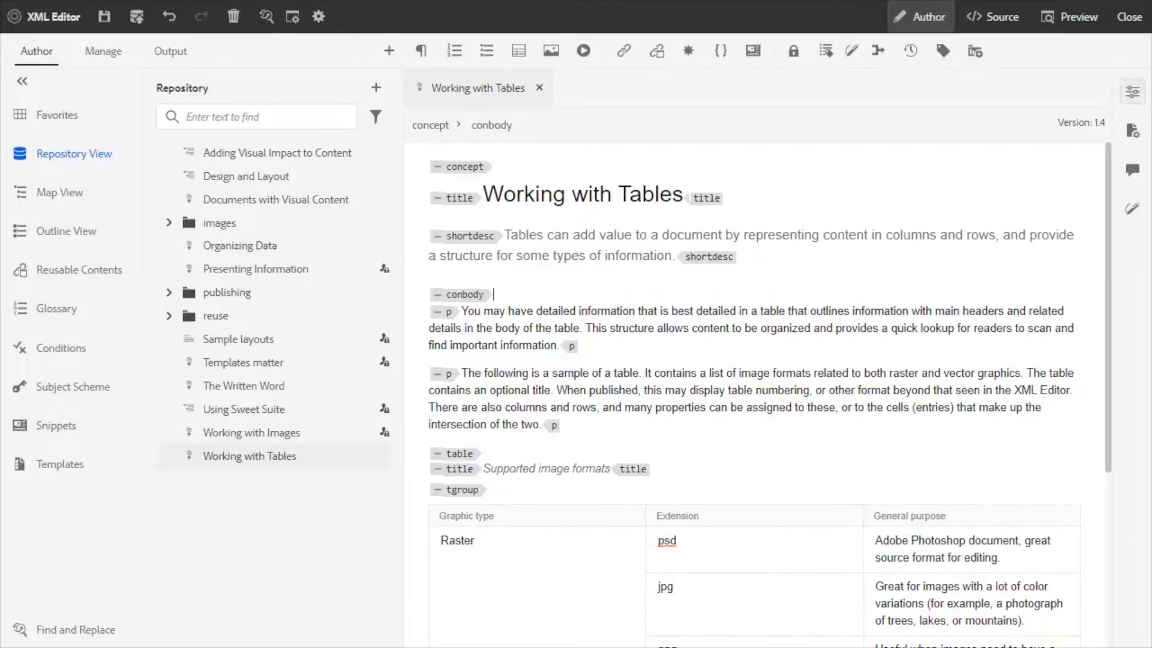
Paste the AEM Author table copied from Excel at the start of conbody, and delete the pasted simpletable.
{"action": "key", "text": "ctrl+v"}
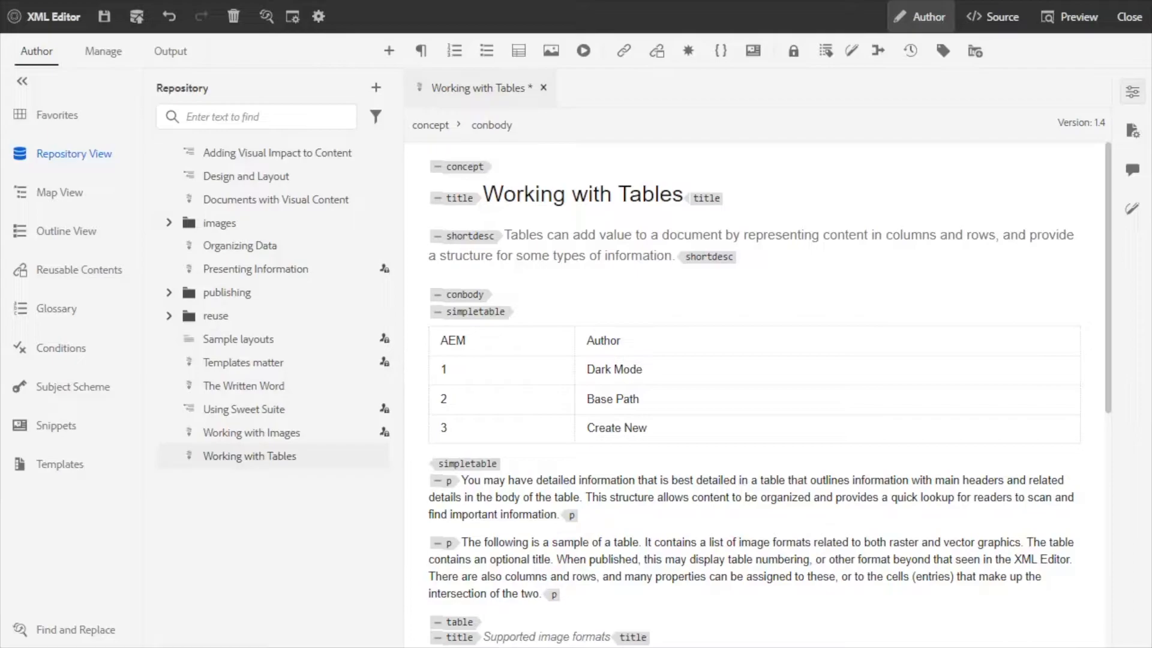
{"action": "left_click", "coordinate": [475, 312]}
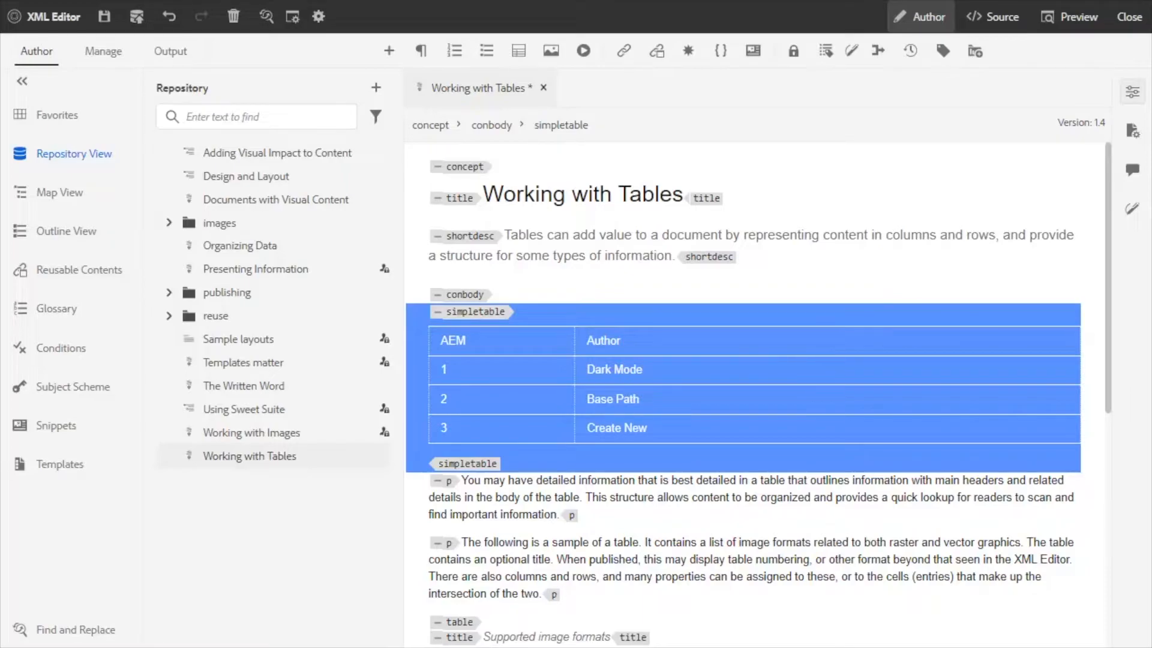
{"action": "key", "text": "Delete"}
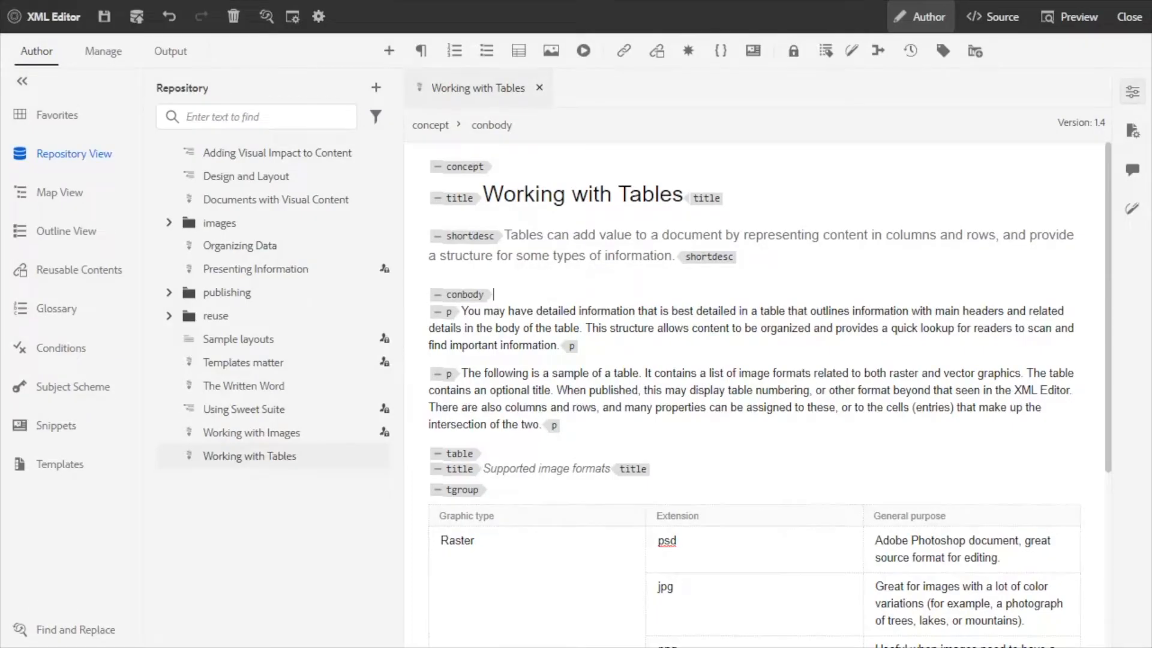
Paste Excel's AEM Administrator table at the start of conbody and undo the paste.
{"action": "key", "text": "ctrl+v"}
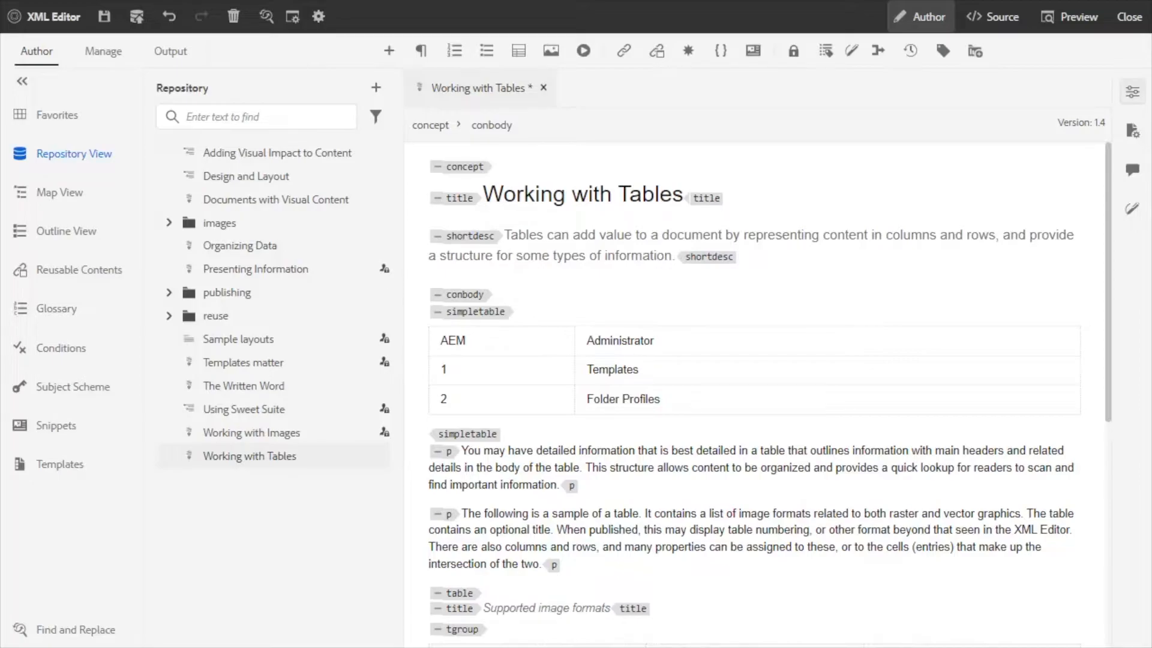
{"action": "left_click", "coordinate": [475, 312]}
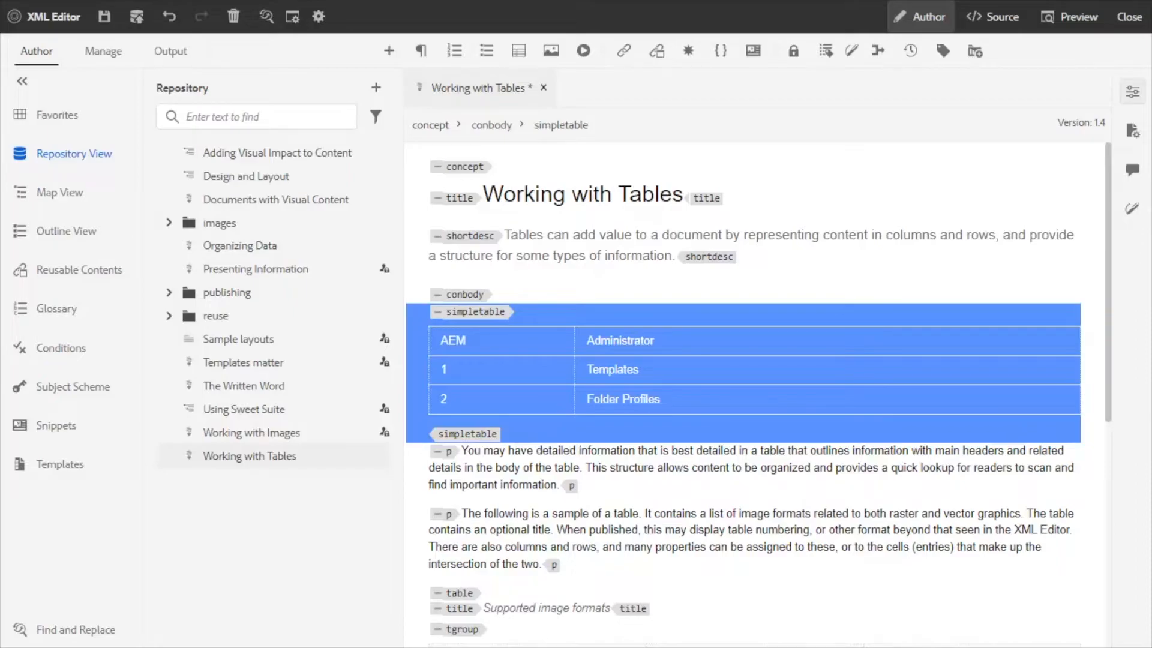
{"action": "key", "text": "ctrl+z"}
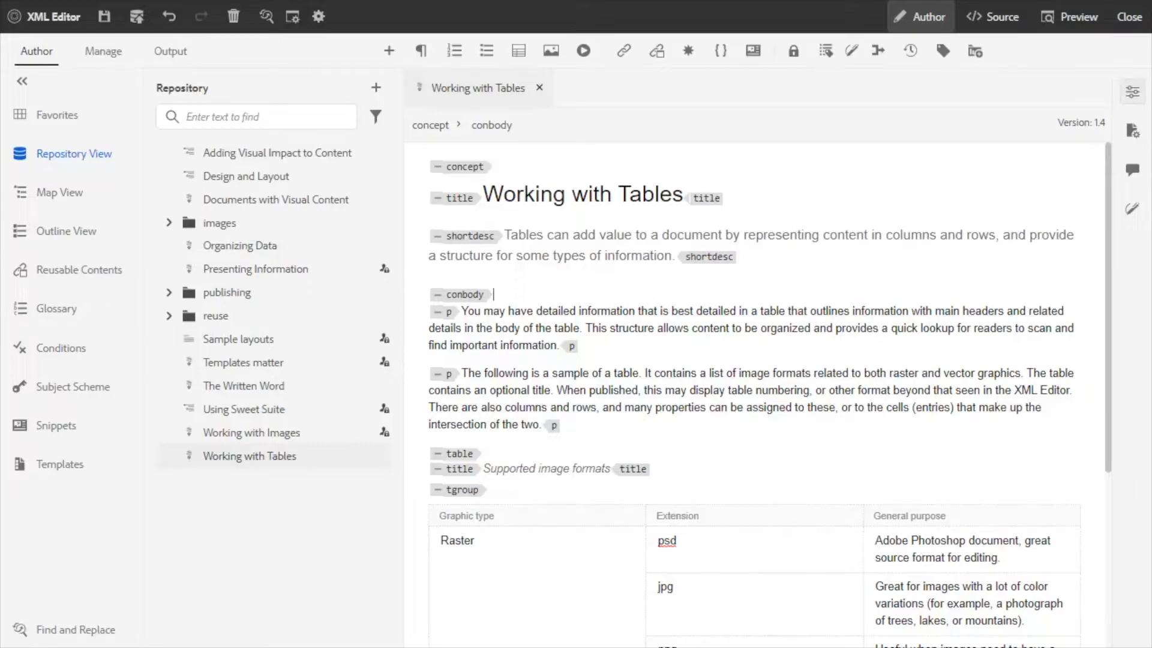
Switch to Word and paste the AEM Author range A1:B4 from Excel into the blank document.
{"action": "key", "text": "ctrl+v"}
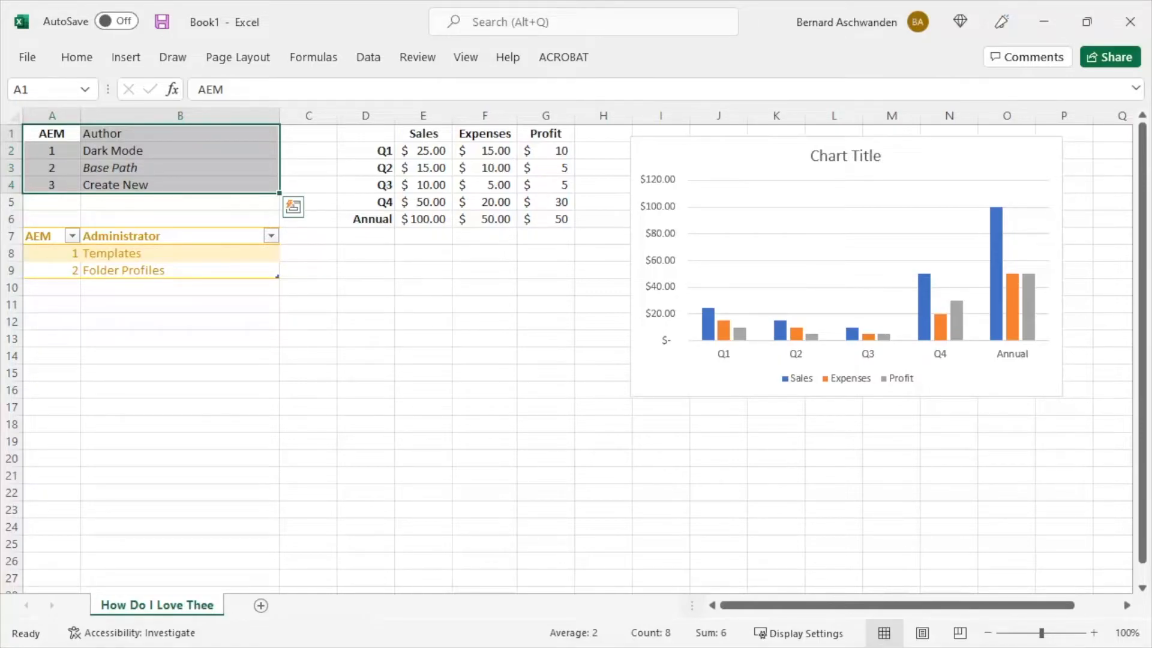
{"action": "key", "text": "alt+Tab"}
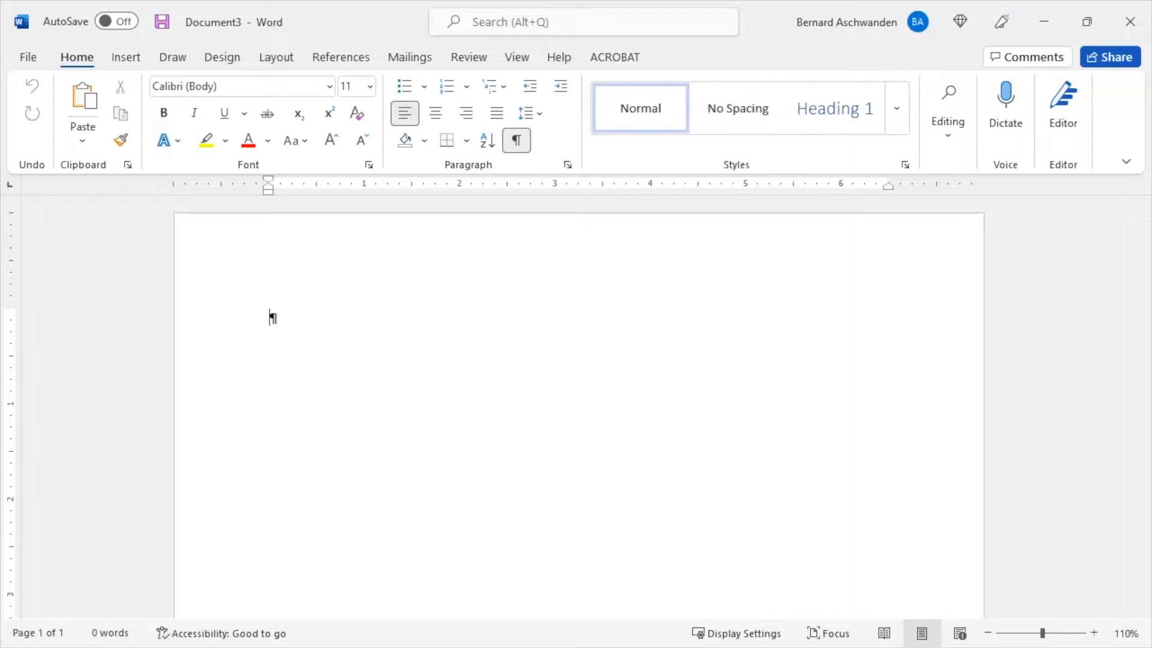
{"action": "type", "text": "AEM\tAuthor 1\tDark Mode 2\tBase Path 3\tCreate New"}
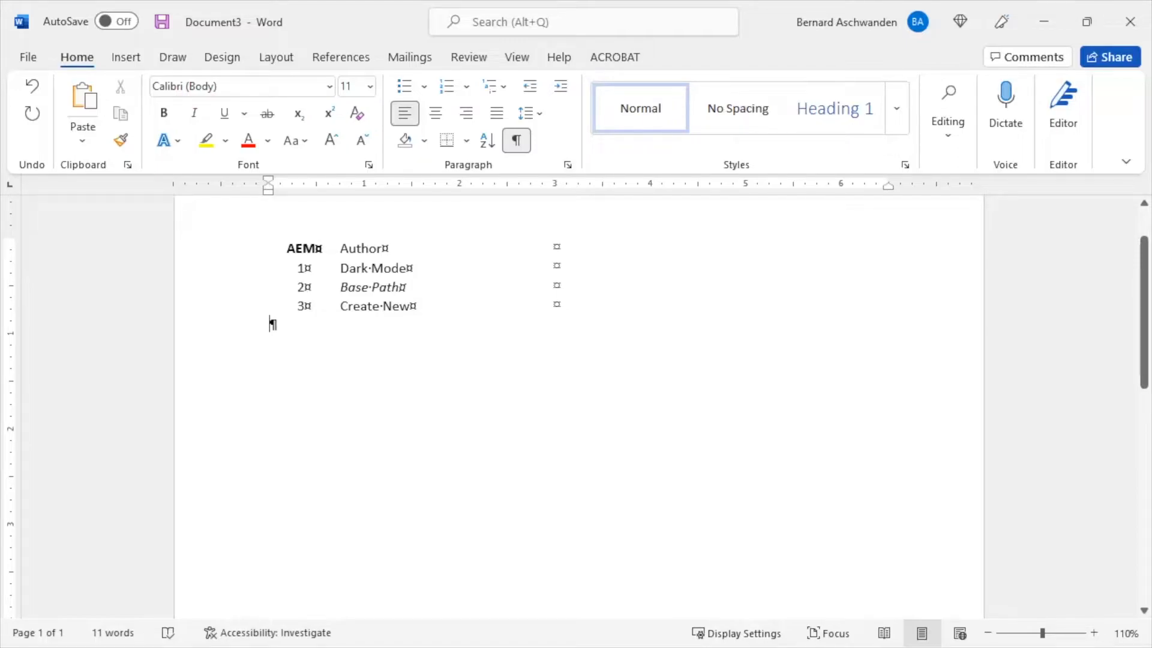
Select the AEM Author table in Word, switch to XML Editor and paste it at the start of conbody in Working with Tables.
{"action": "left_click", "coordinate": [262, 231]}
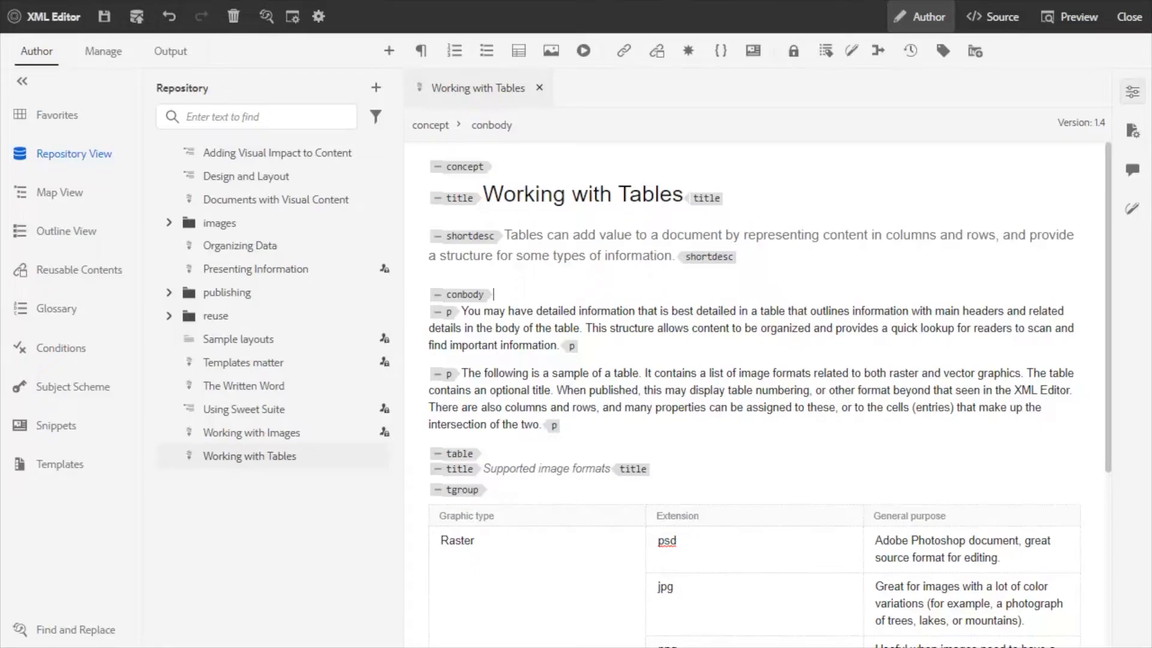
{"action": "type", "text": "AEM\tAuthor 1\tDark Mode 2\tBase Path 3\tCreate New"}
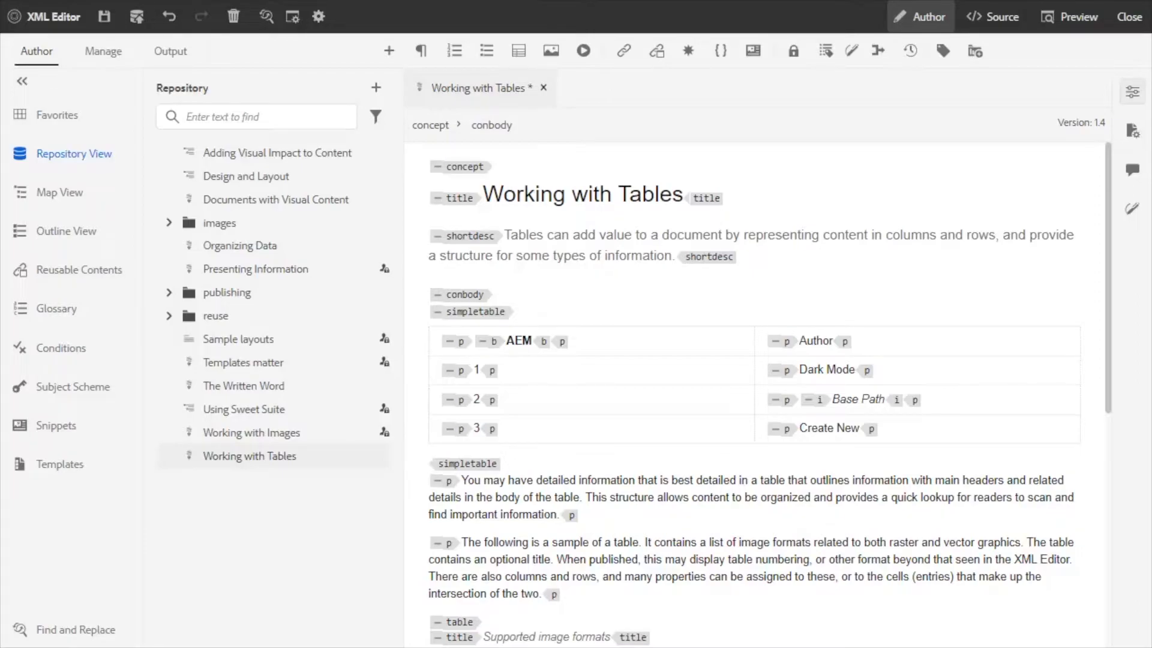
Rename the pasted simpletable element at the start of conbody to table.
{"action": "left_click", "coordinate": [475, 312]}
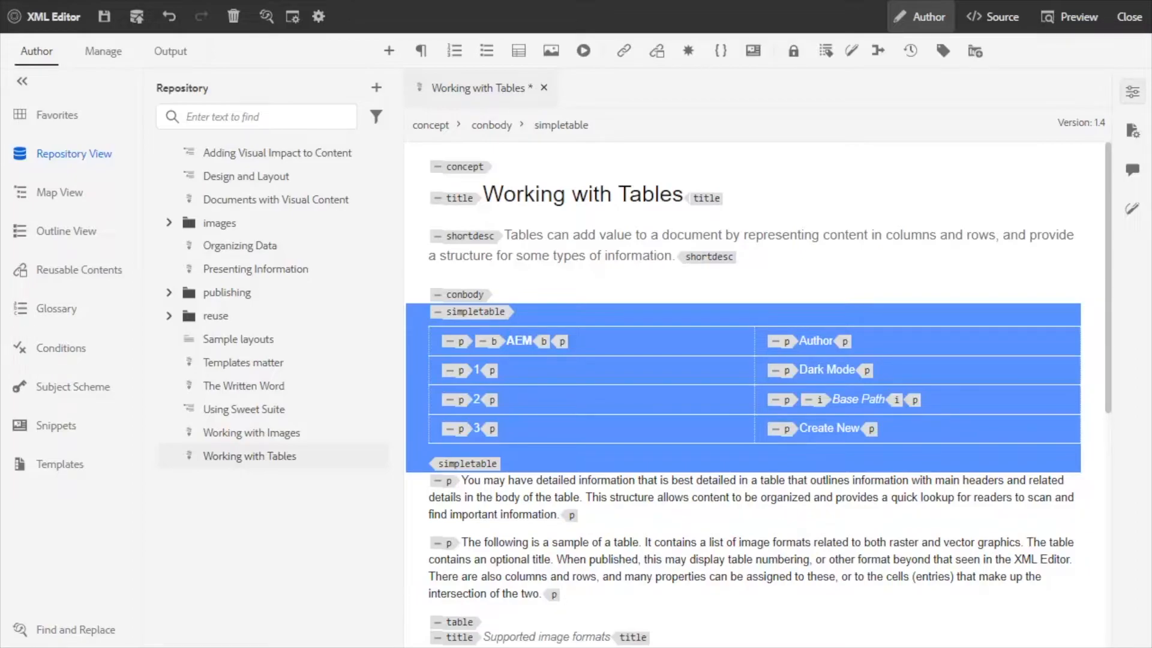
{"action": "right_click", "coordinate": [469, 320]}
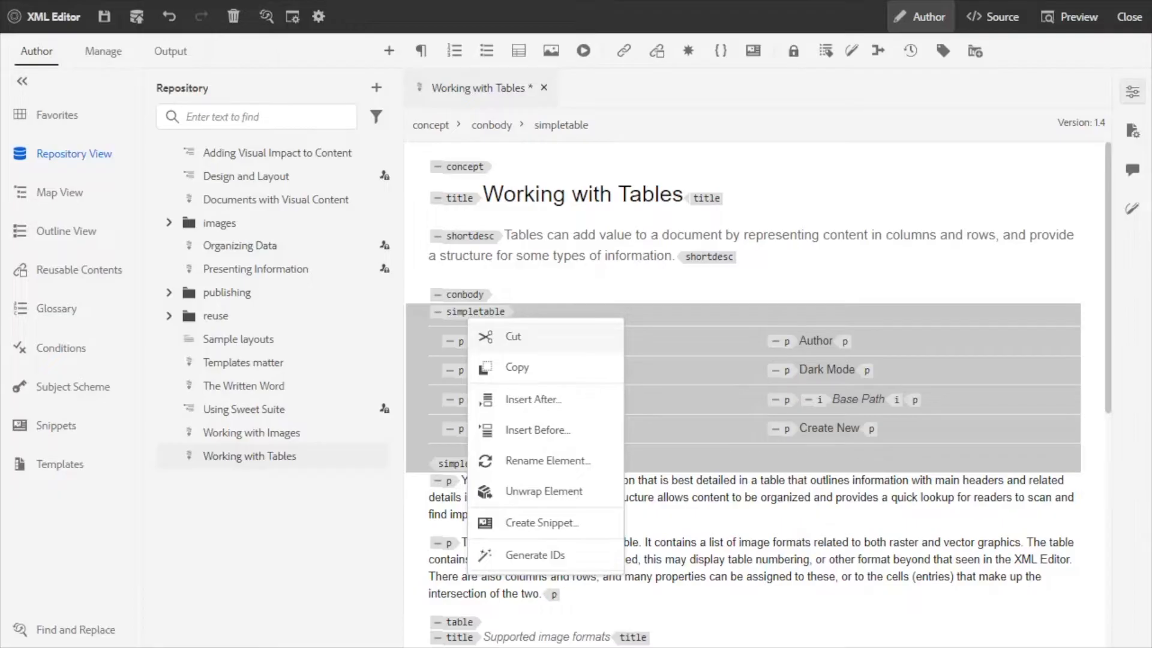
{"action": "left_click", "coordinate": [547, 461]}
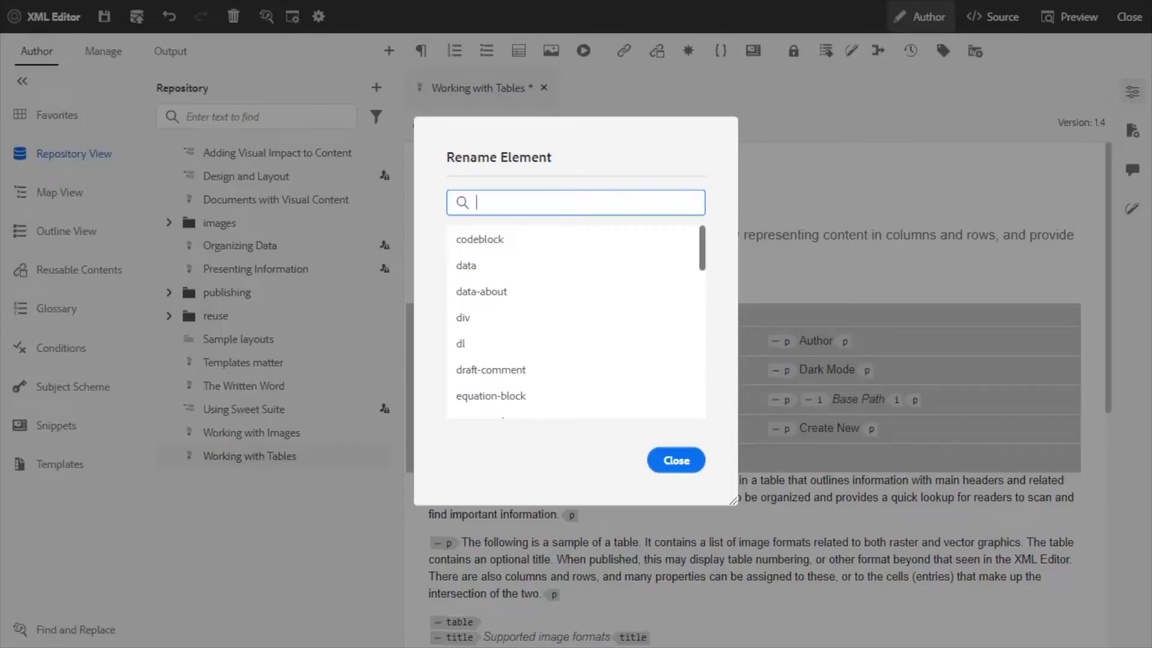
{"action": "type", "text": "ta"}
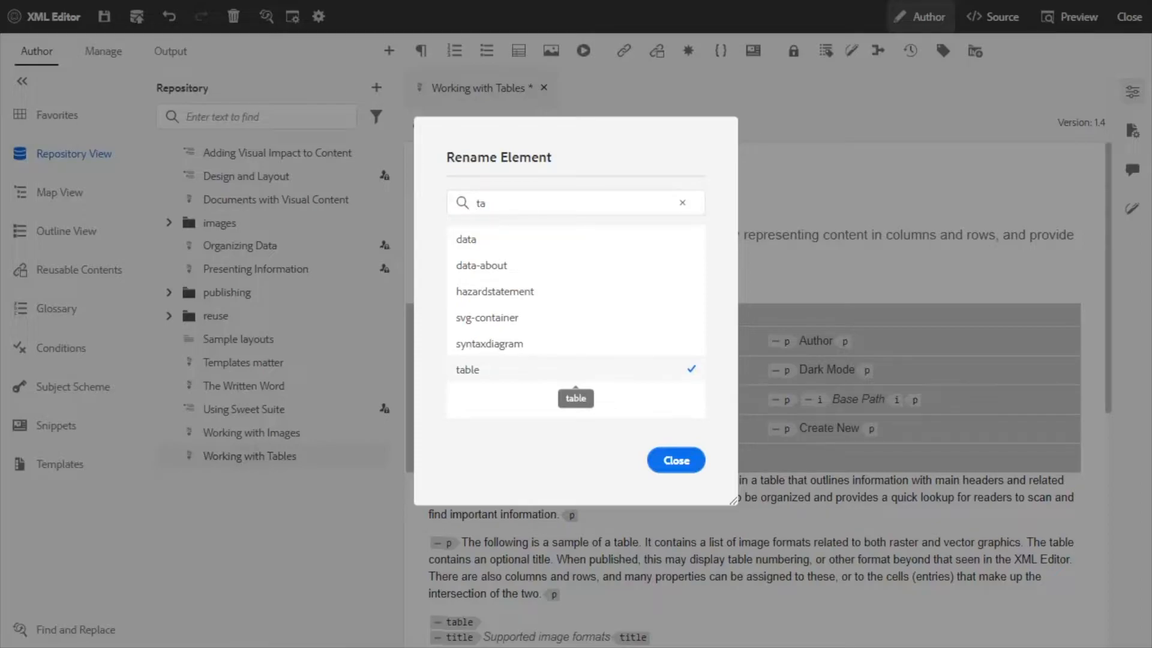
{"action": "left_click", "coordinate": [468, 369]}
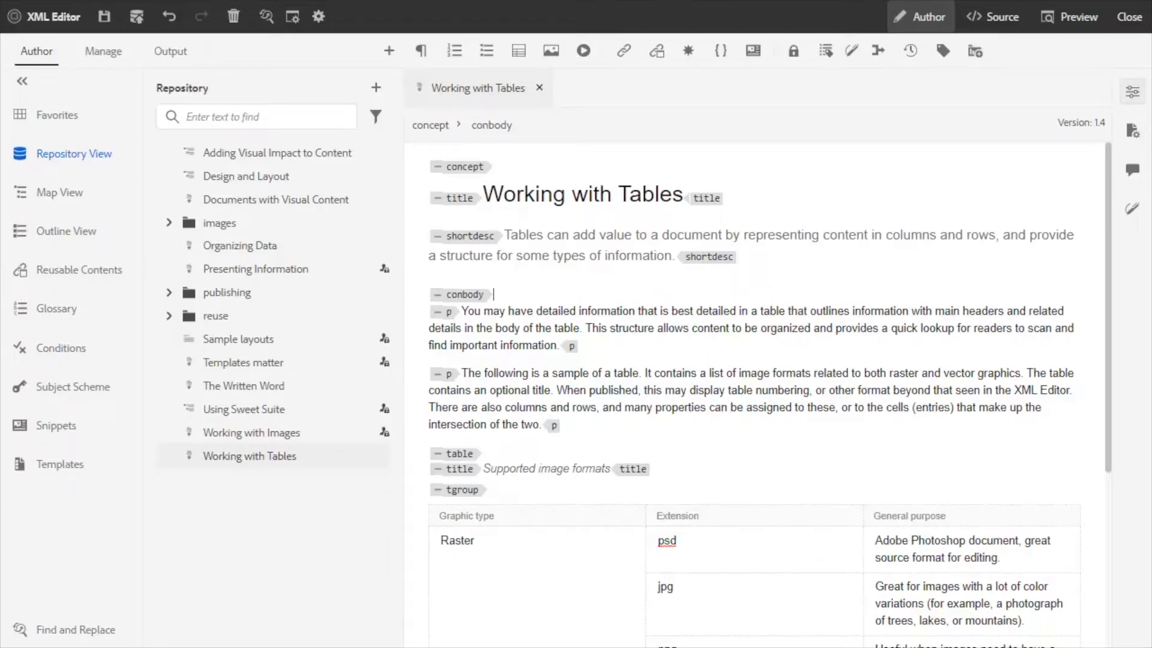
Paste the copied chart at the start of conbody, uploading it to the images folder as quarterly-sales.png.
{"action": "key", "text": "ctrl+v"}
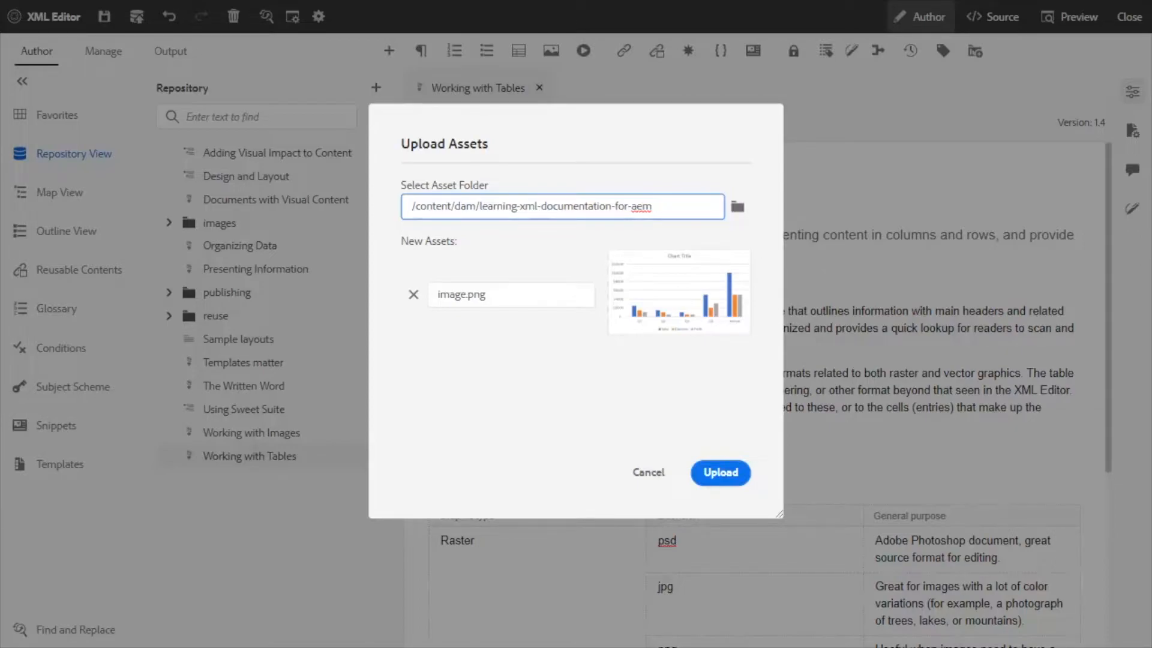
{"action": "key", "text": "Tab"}
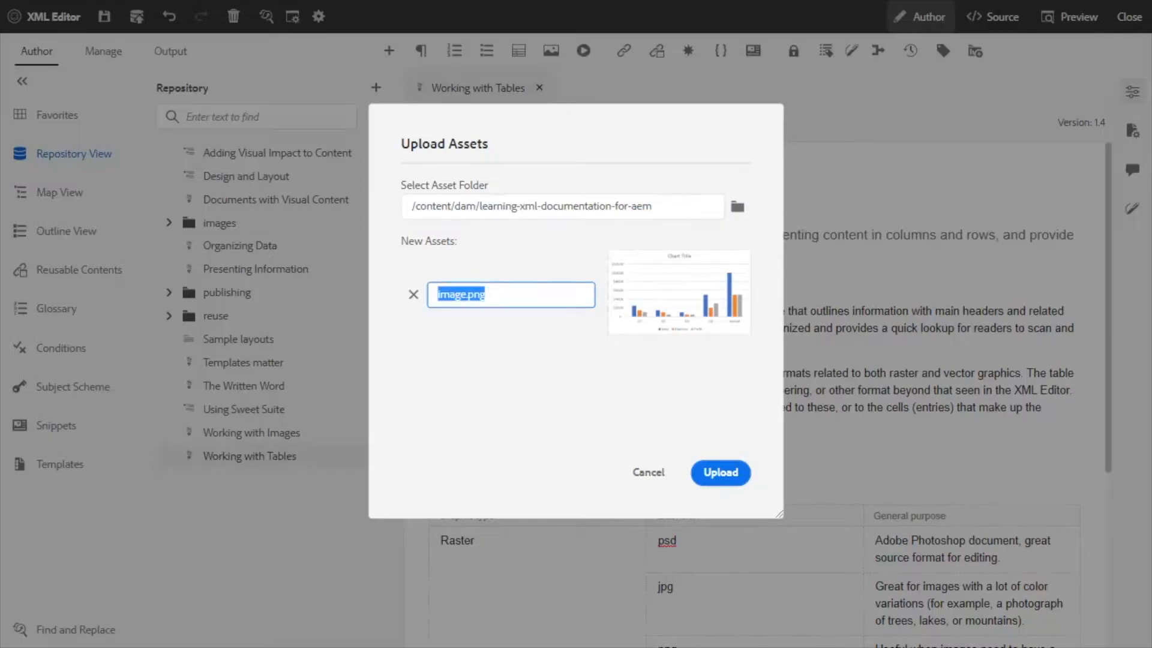
{"action": "type", "text": "quarterly-sales.png"}
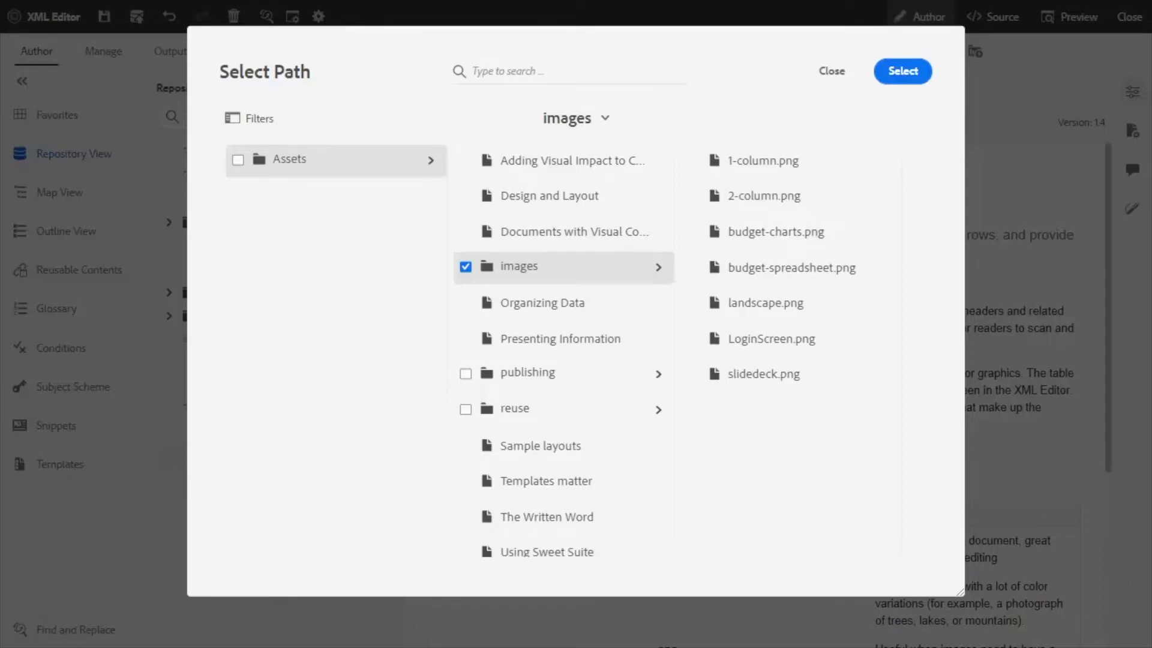
{"action": "left_click", "coordinate": [902, 71]}
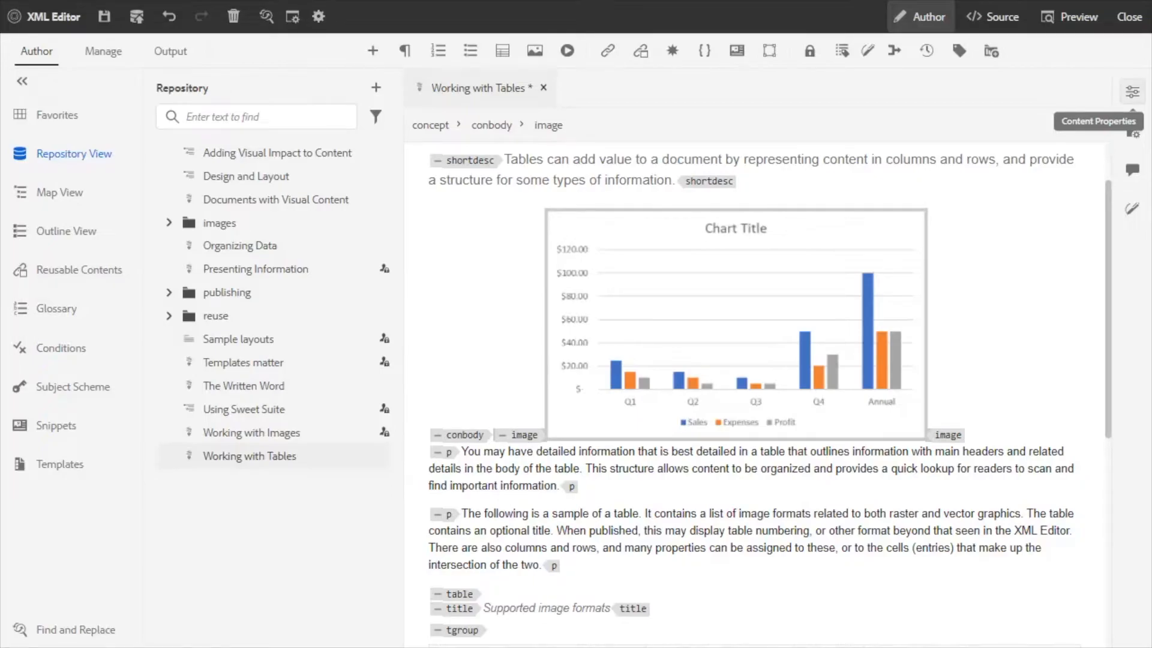
Show the content properties of the pasted chart image and shrink it from its corner.
{"action": "left_click", "coordinate": [1132, 92]}
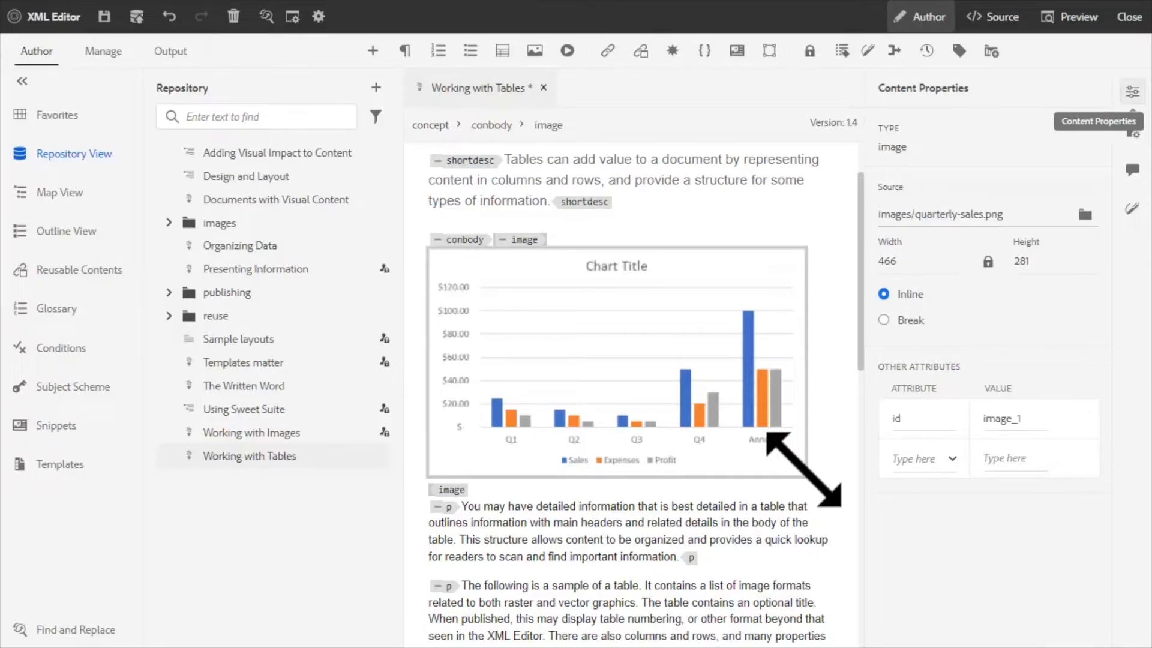
{"action": "left_click_drag", "start_coordinate": [805, 469], "coordinate": [585, 341]}
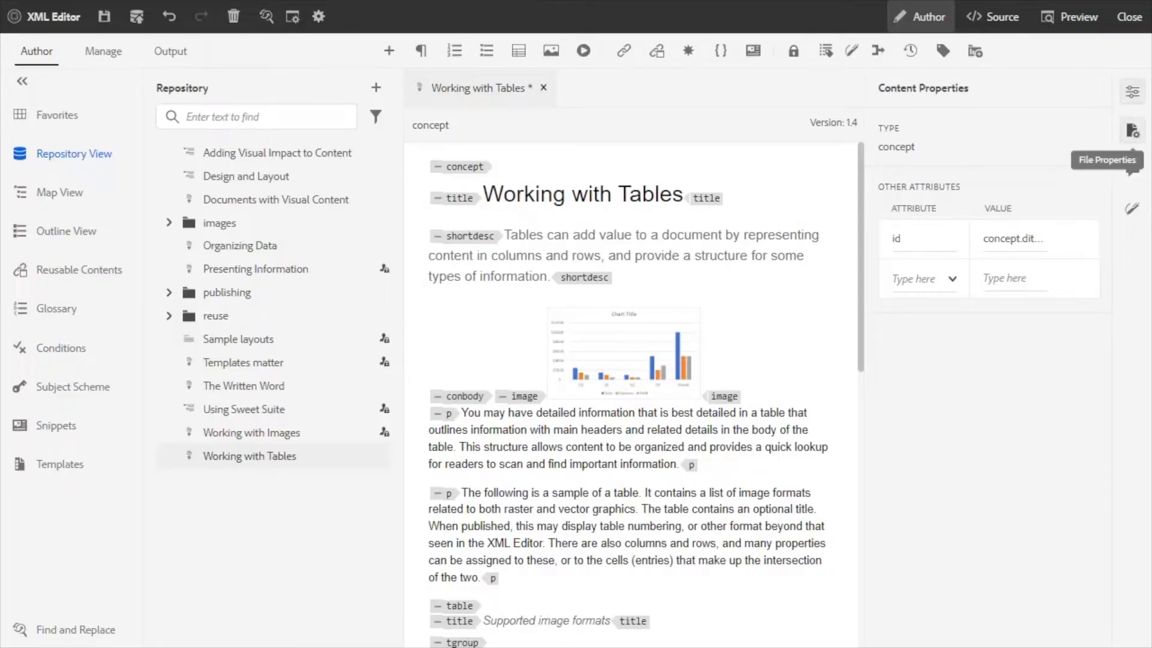
View the topic's review options and its tracked changes.
{"action": "left_click", "coordinate": [1132, 169]}
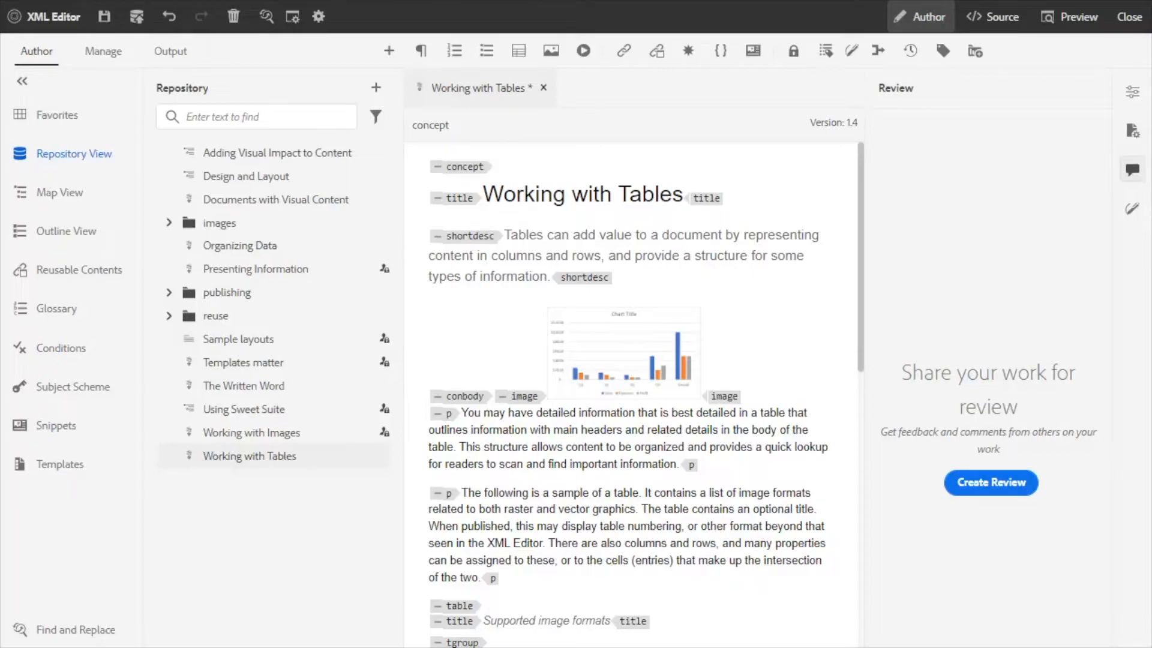
{"action": "left_click", "coordinate": [1132, 208]}
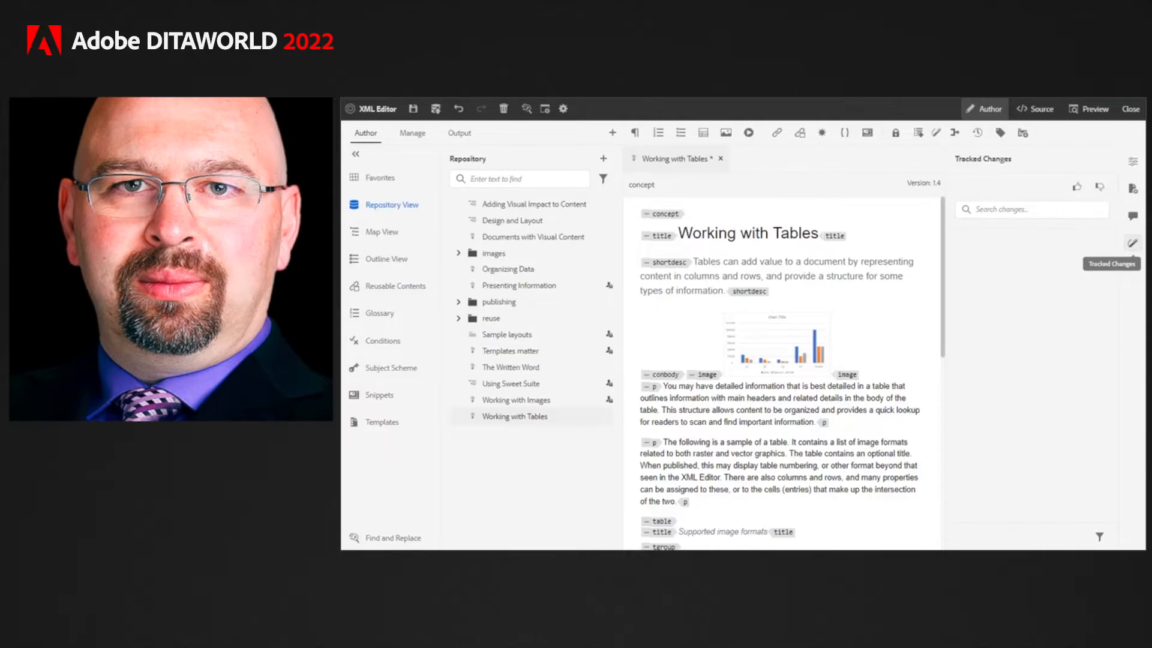
{"action": "key", "text": "Right"}
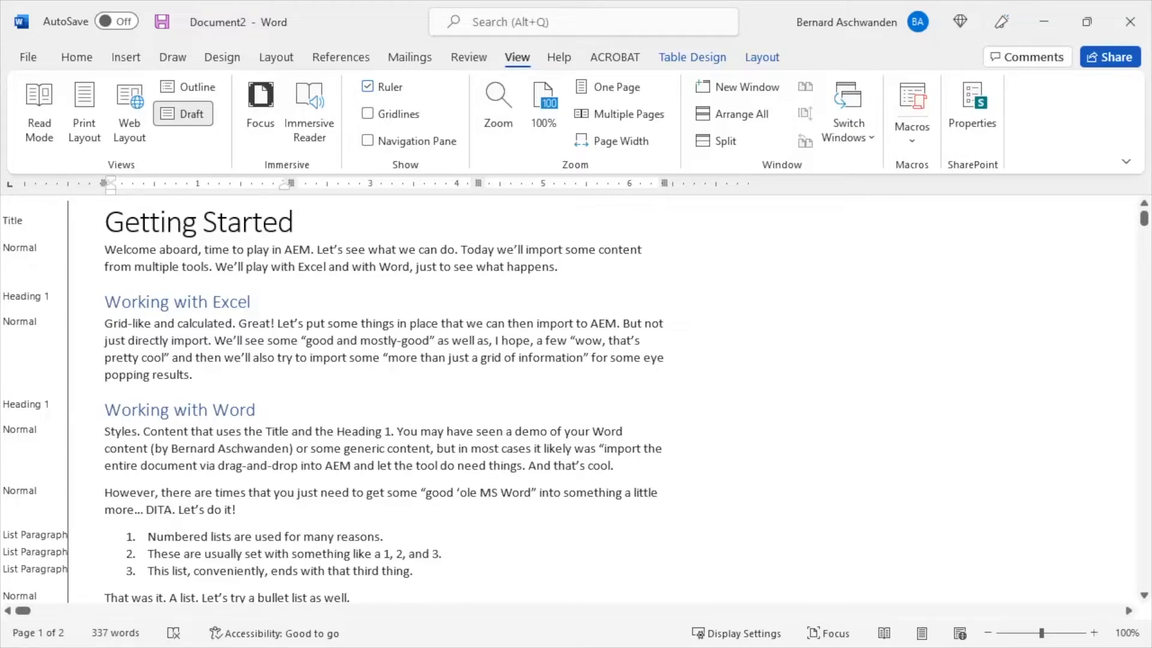
Show the Getting Started document in Word's Print Layout, and copy all its content to the start of conbody in XML Editor.
{"action": "key", "text": "ctrl+alt+p"}
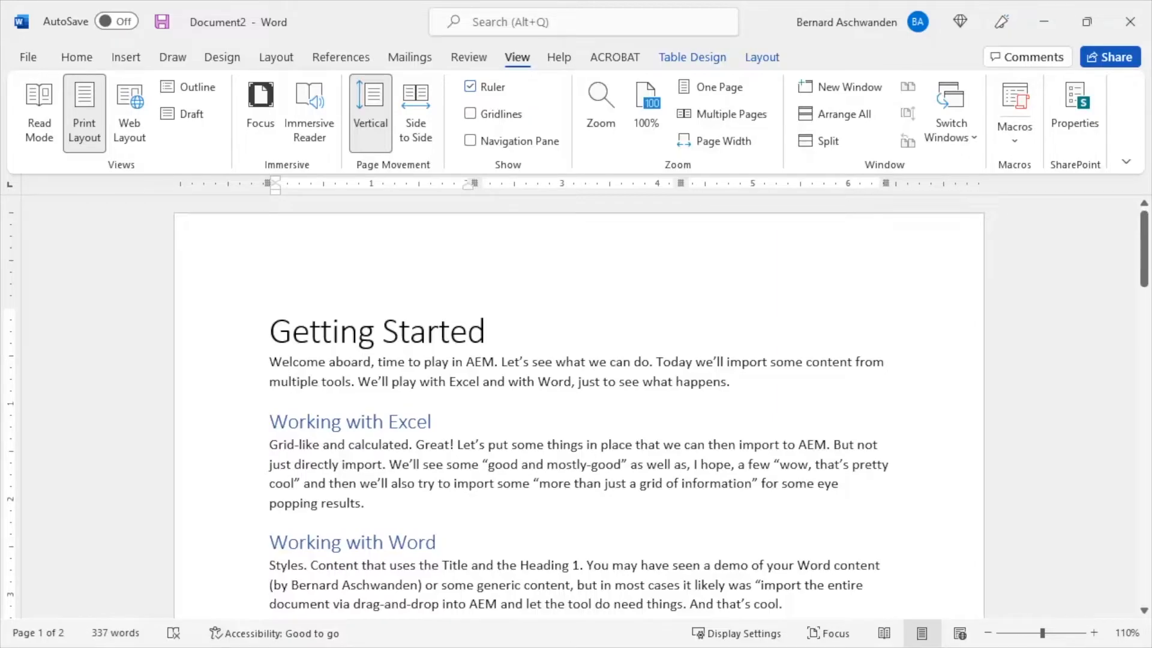
{"action": "key", "text": "ctrl+F1"}
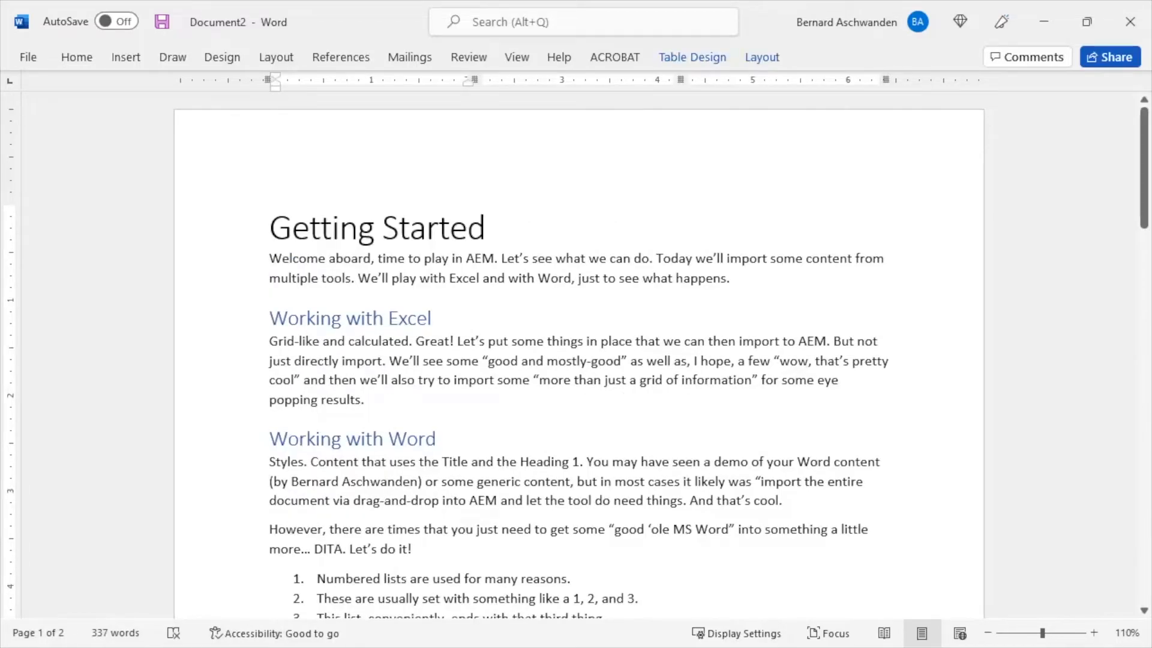
{"action": "key", "text": "ctrl+a"}
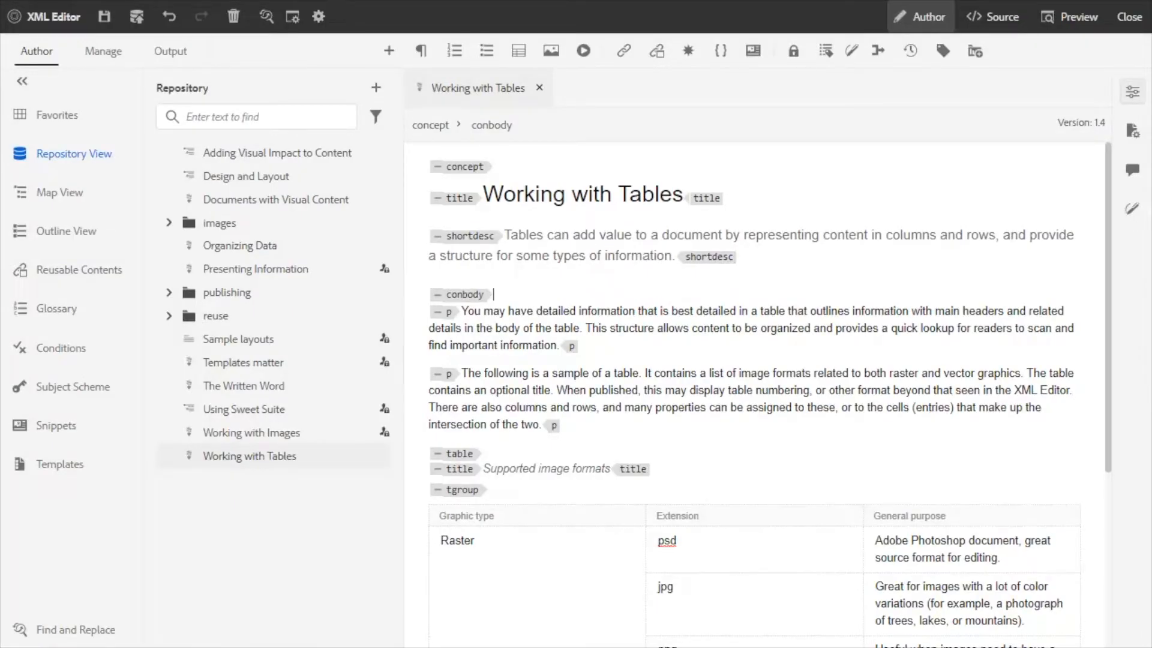
{"action": "key", "text": "ctrl+v"}
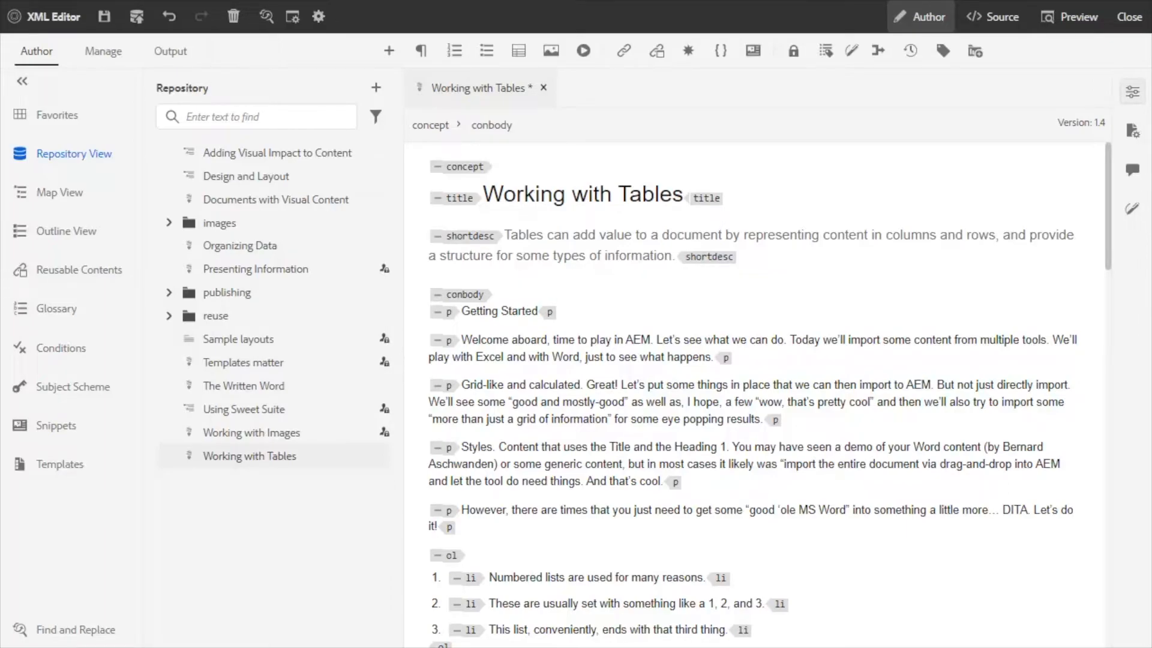
Examine the pasted paragraphs, lists and tables down to the end of the topic, and toggle the tags view.
{"action": "scroll", "coordinate": [754, 390], "scroll_direction": "down", "scroll_amount": 7}
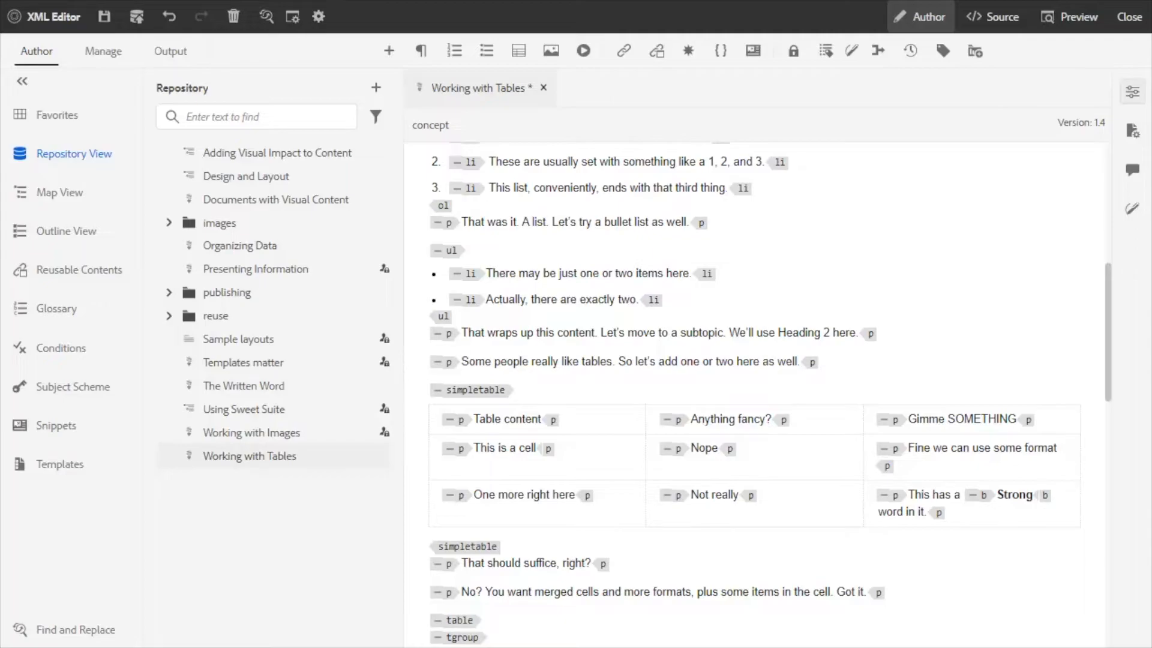
{"action": "scroll", "coordinate": [754, 390], "scroll_direction": "down", "scroll_amount": 7}
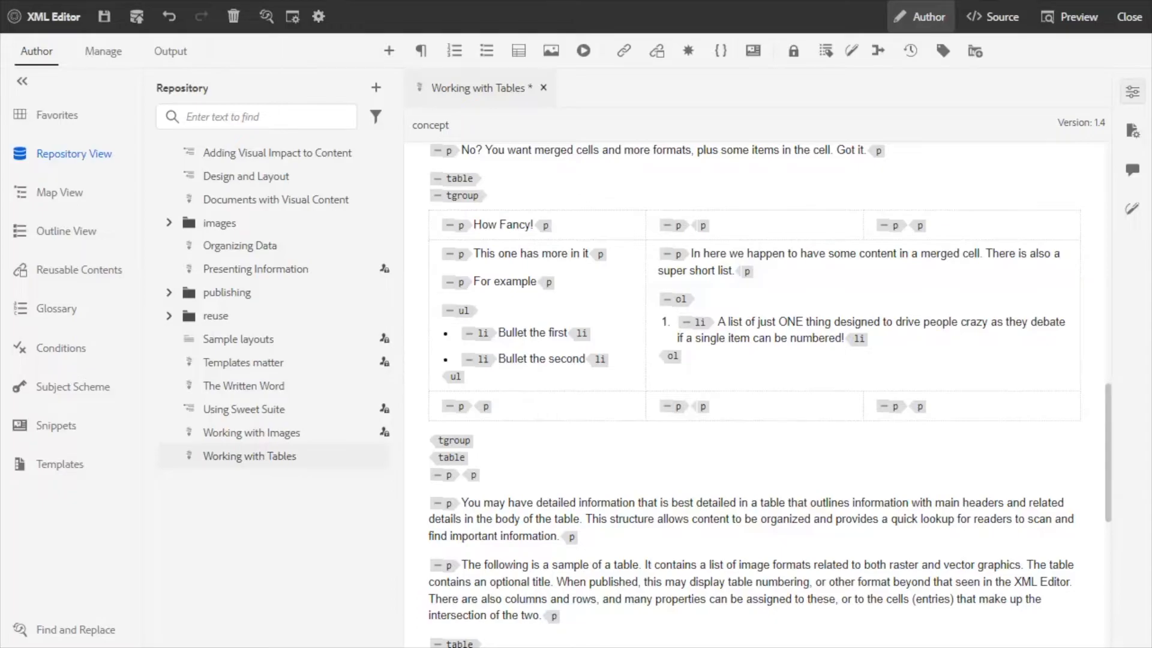
{"action": "key", "text": "Page_Down"}
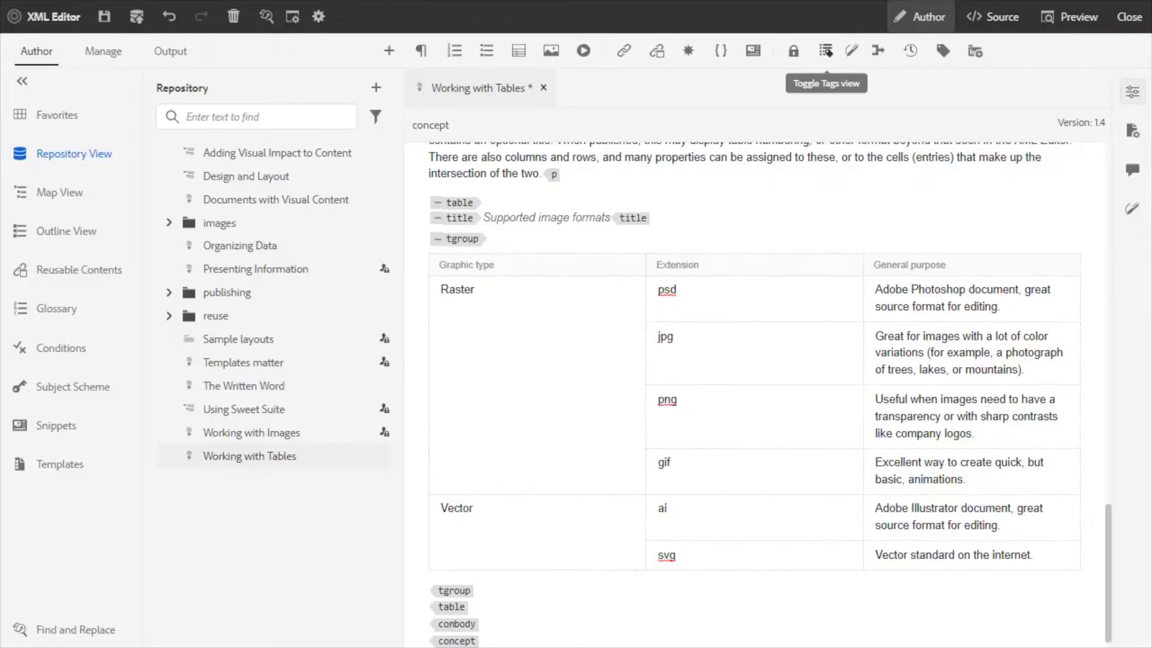
{"action": "left_click", "coordinate": [826, 50]}
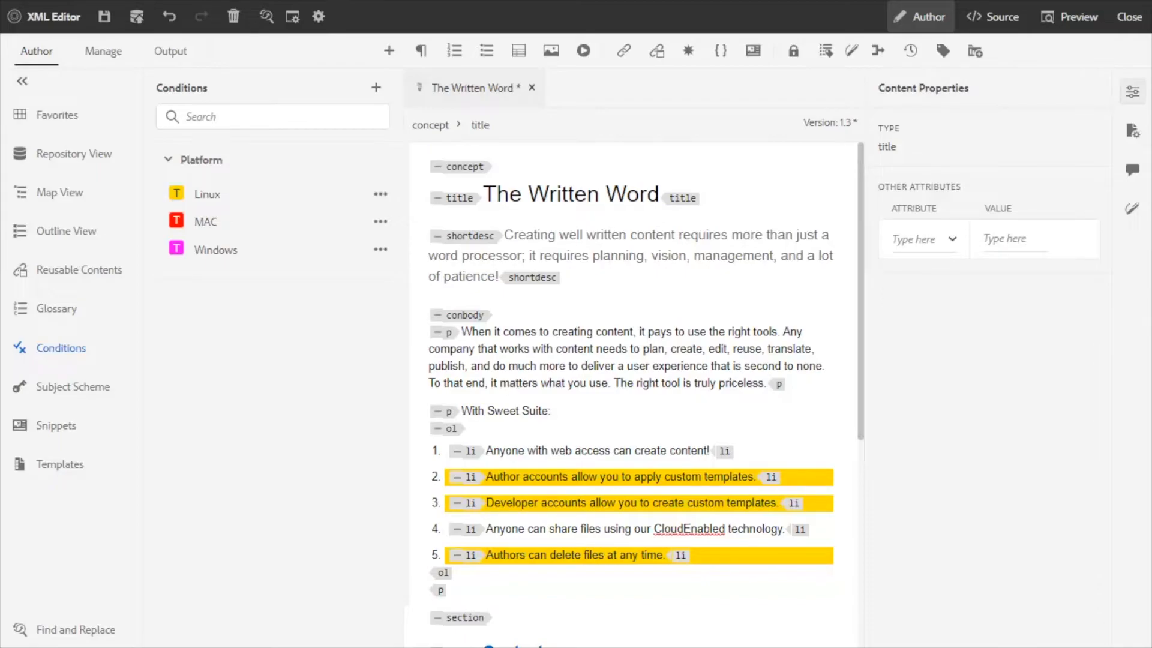
Examine the audience attributes of the second and third list items in The Written Word, including in its XML source.
{"action": "left_click", "coordinate": [74, 154]}
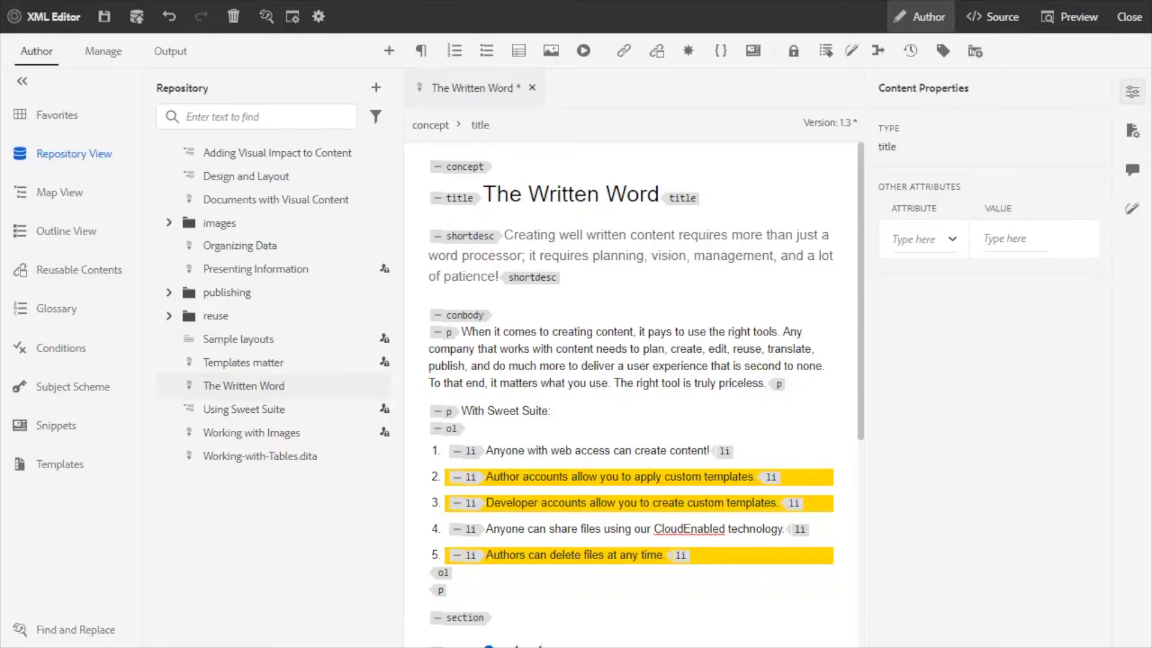
{"action": "left_click", "coordinate": [470, 478]}
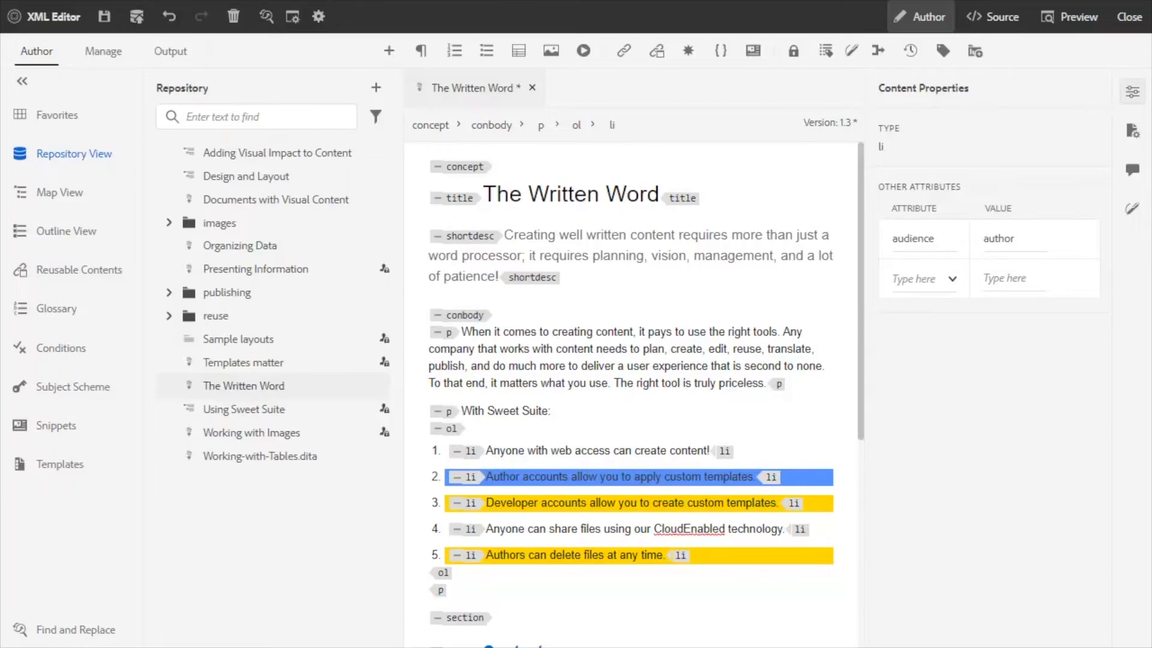
{"action": "left_click", "coordinate": [471, 503]}
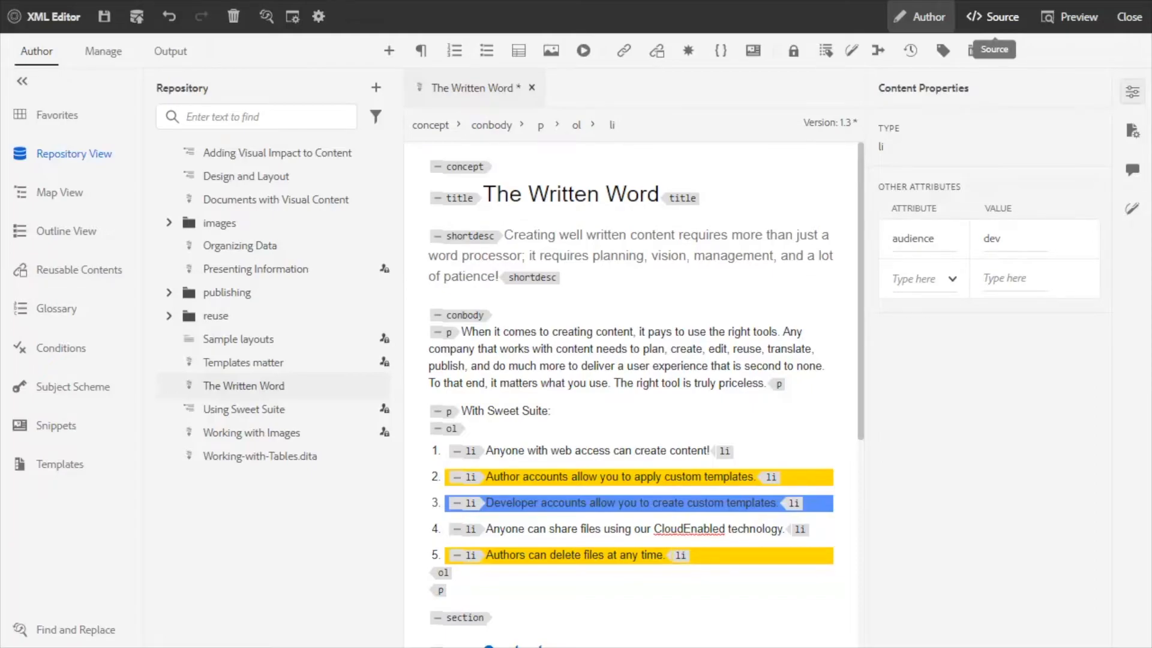
{"action": "left_click", "coordinate": [993, 17]}
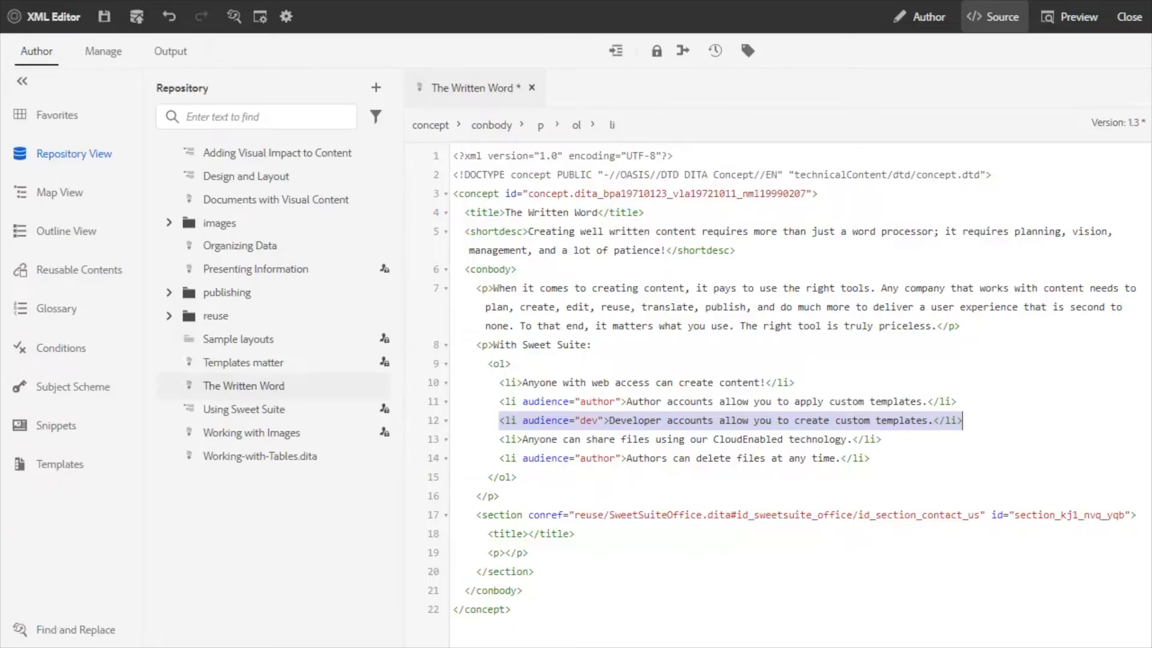
{"action": "double_click", "coordinate": [598, 401]}
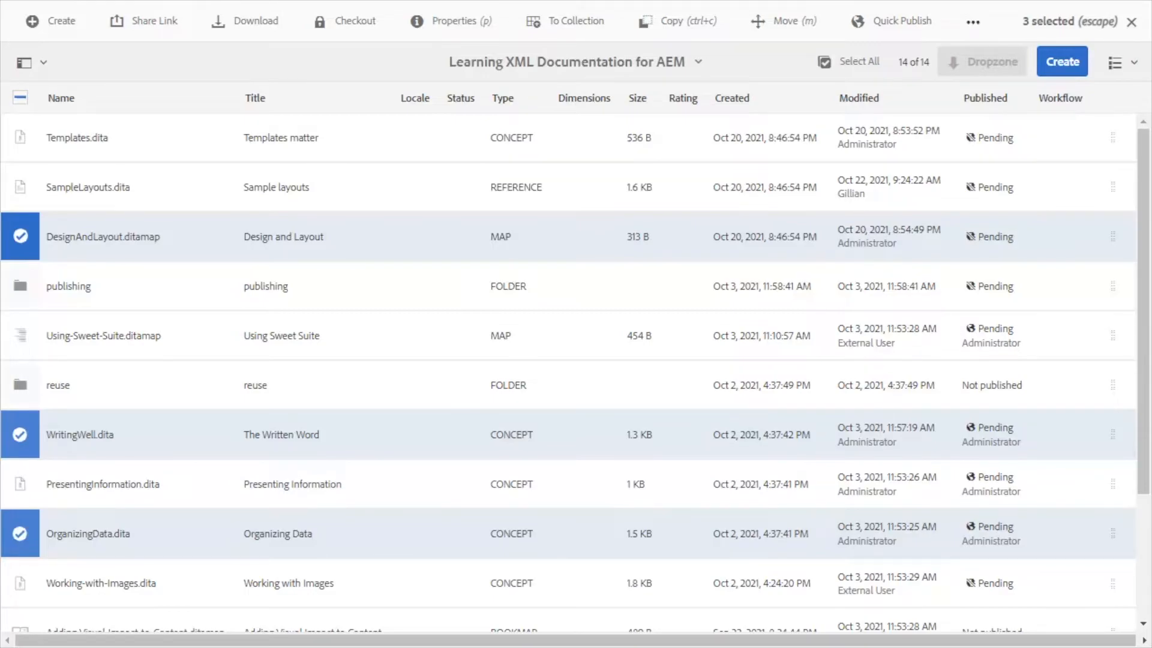
Check out DesignAndLayout.ditamap, WritingWell.dita and OrganizingData.dita together in Adobe Experience Manager, and clear the selection.
{"action": "left_click", "coordinate": [344, 21]}
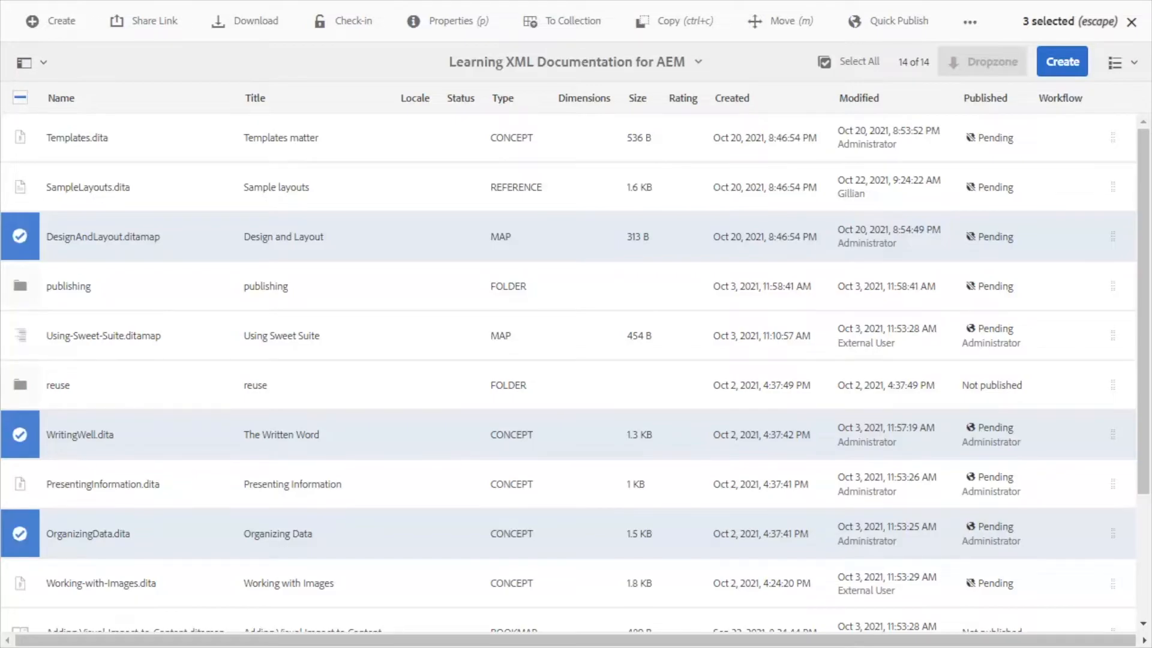
{"action": "key", "text": "Escape"}
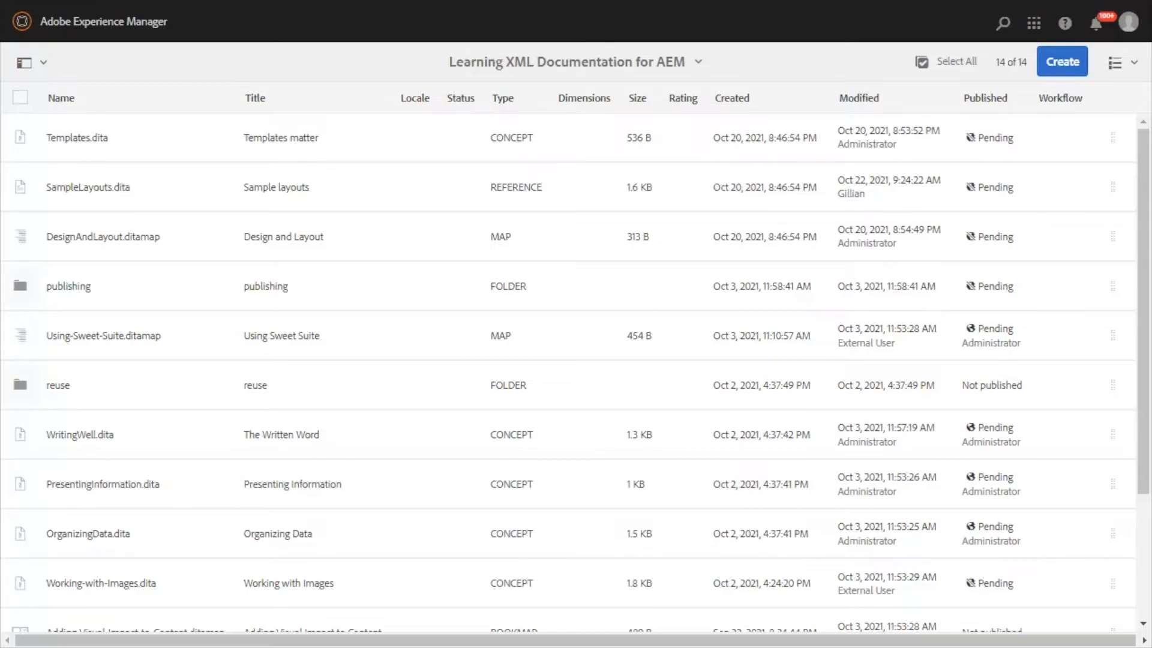
Show the Learning XML Documentation for AEM folder as cards and open its asset filters.
{"action": "left_click", "coordinate": [1128, 22]}
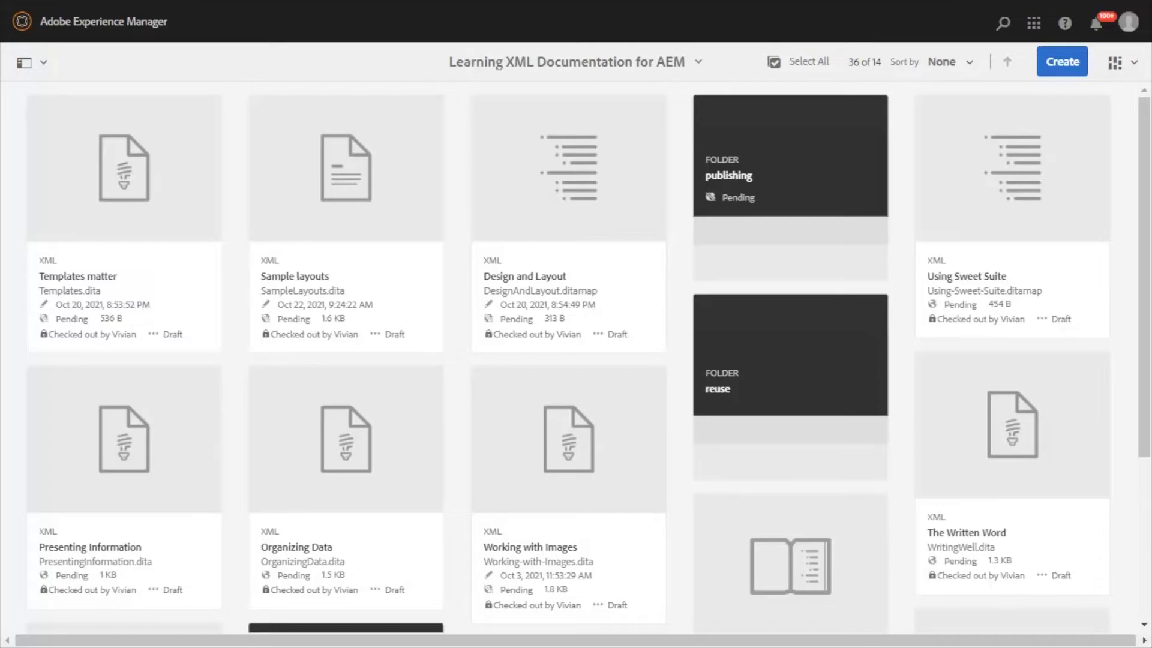
{"action": "left_click", "coordinate": [33, 62]}
{"action": "left_click", "coordinate": [33, 61]}
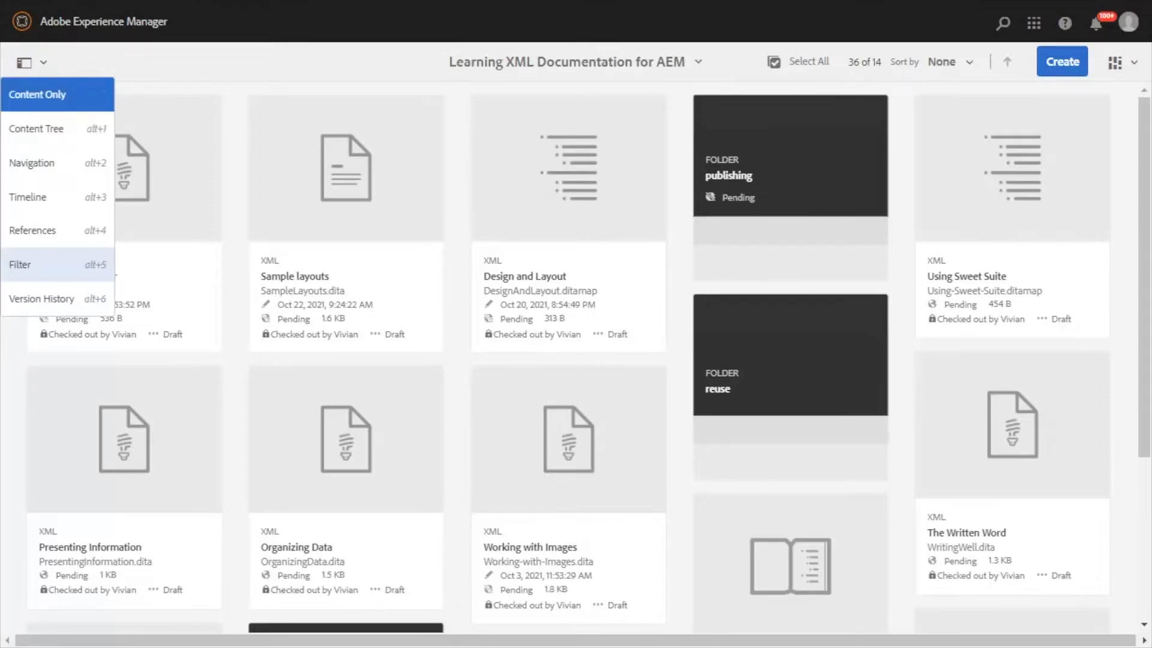
{"action": "left_click", "coordinate": [57, 264]}
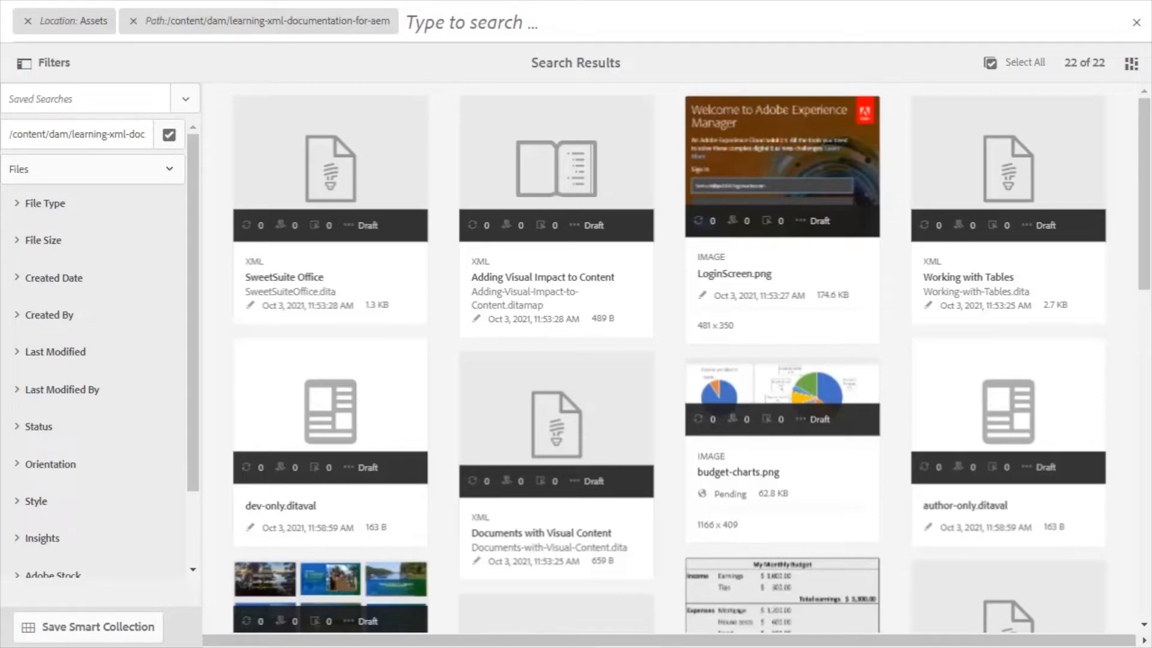
Filter the folder's assets by checkout status to Checked out, limited to the files checked out by one named user.
{"action": "left_click", "coordinate": [38, 427]}
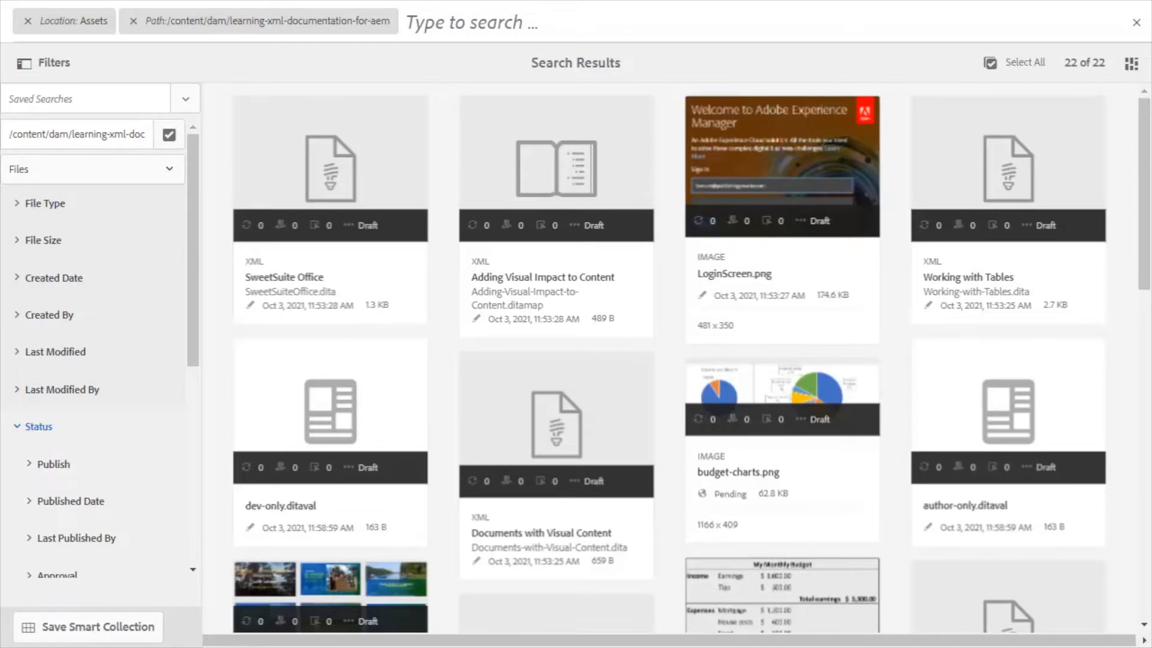
{"action": "scroll", "coordinate": [93, 348], "scroll_direction": "down", "scroll_amount": 5}
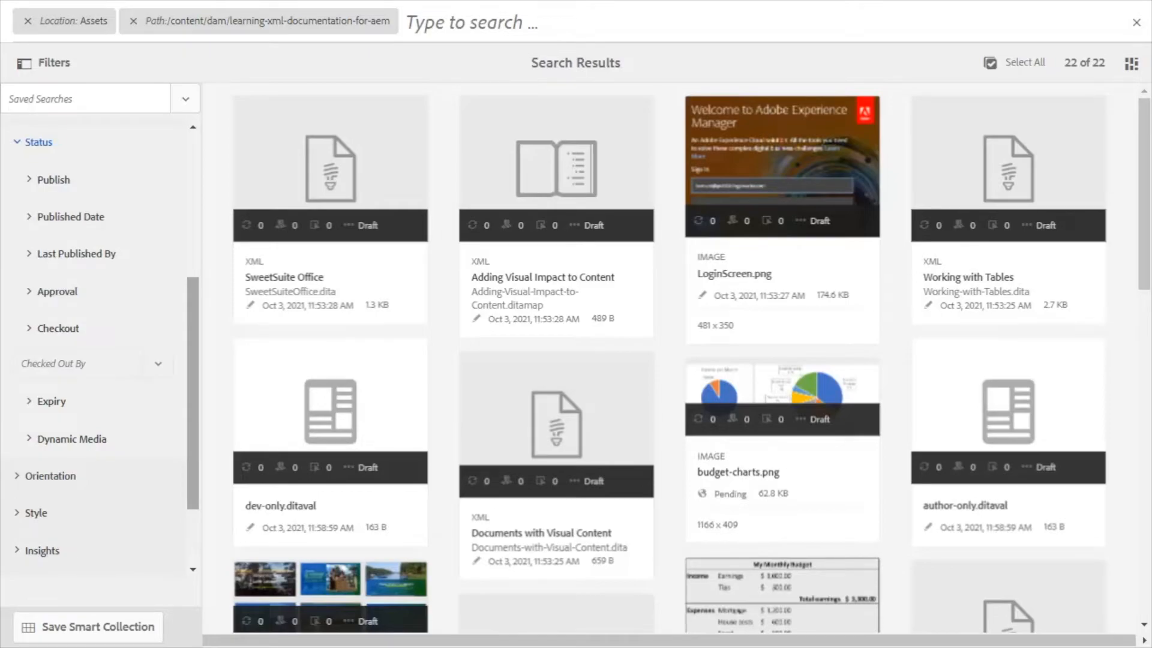
{"action": "left_click", "coordinate": [57, 329]}
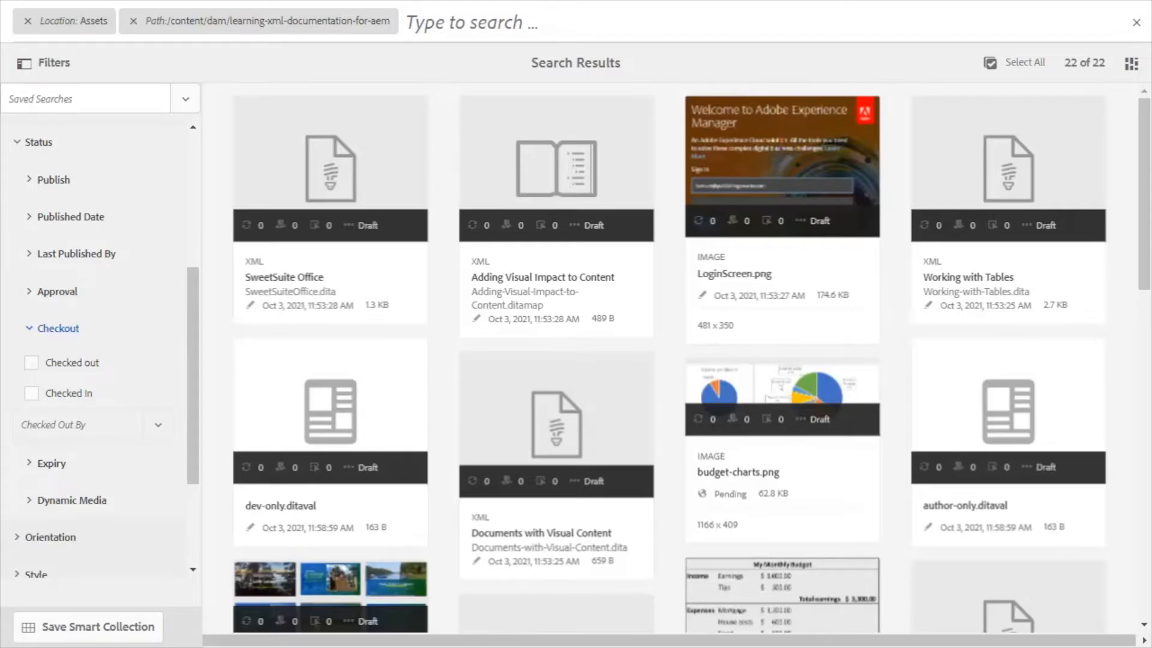
{"action": "left_click", "coordinate": [32, 362]}
{"action": "left_click", "coordinate": [78, 425]}
{"action": "type", "text": "Vivian"}
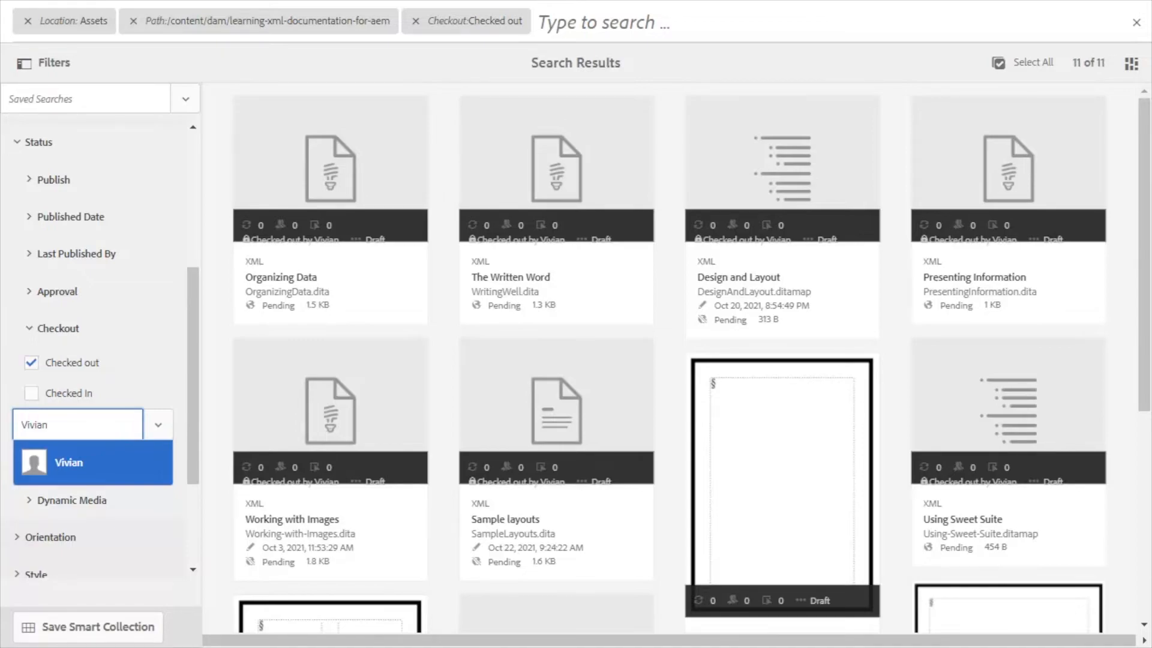
{"action": "key", "text": "Return"}
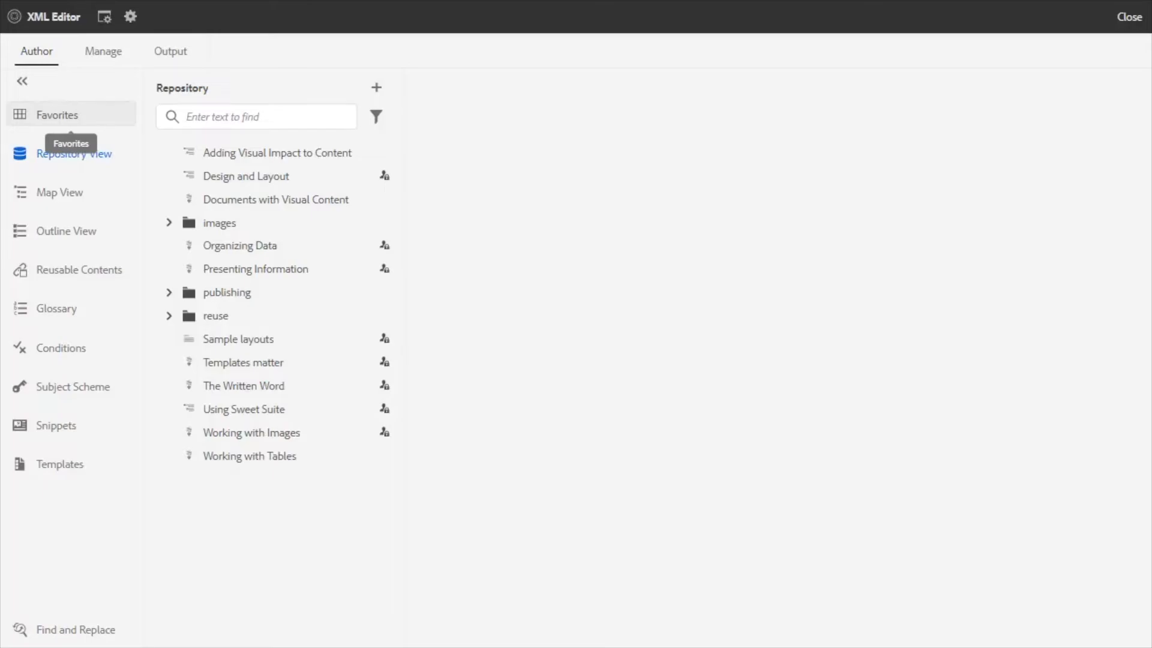
Switch to XML Editor and expand the user's checked-out files collection in Favorites.
{"action": "left_click", "coordinate": [66, 114]}
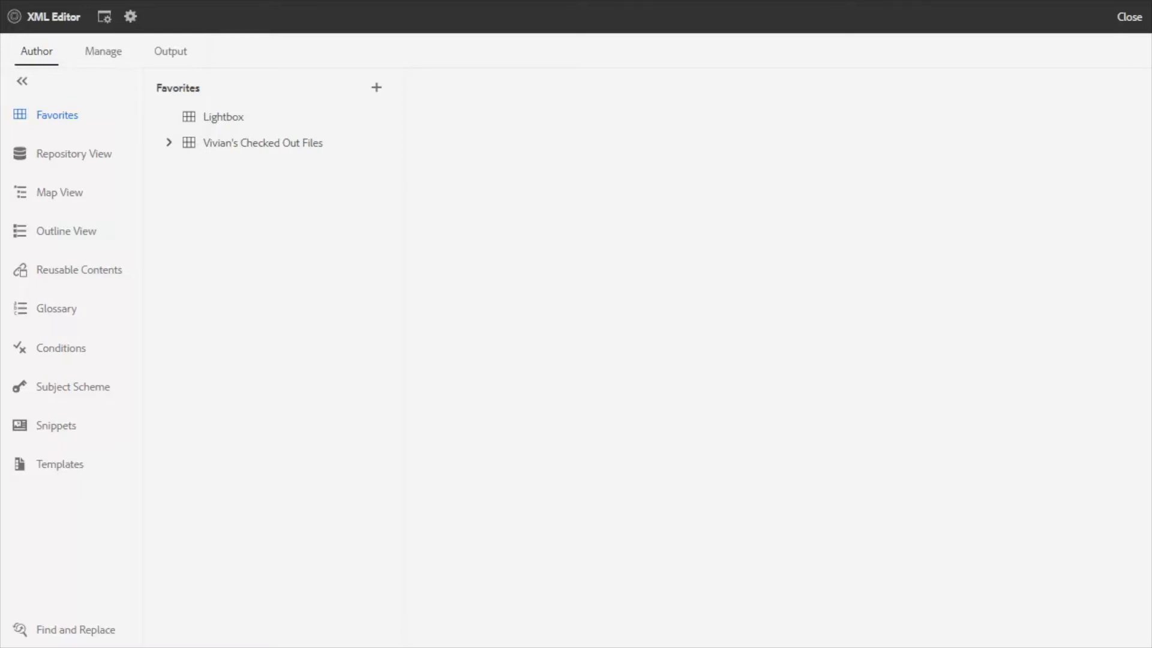
{"action": "left_click", "coordinate": [169, 143]}
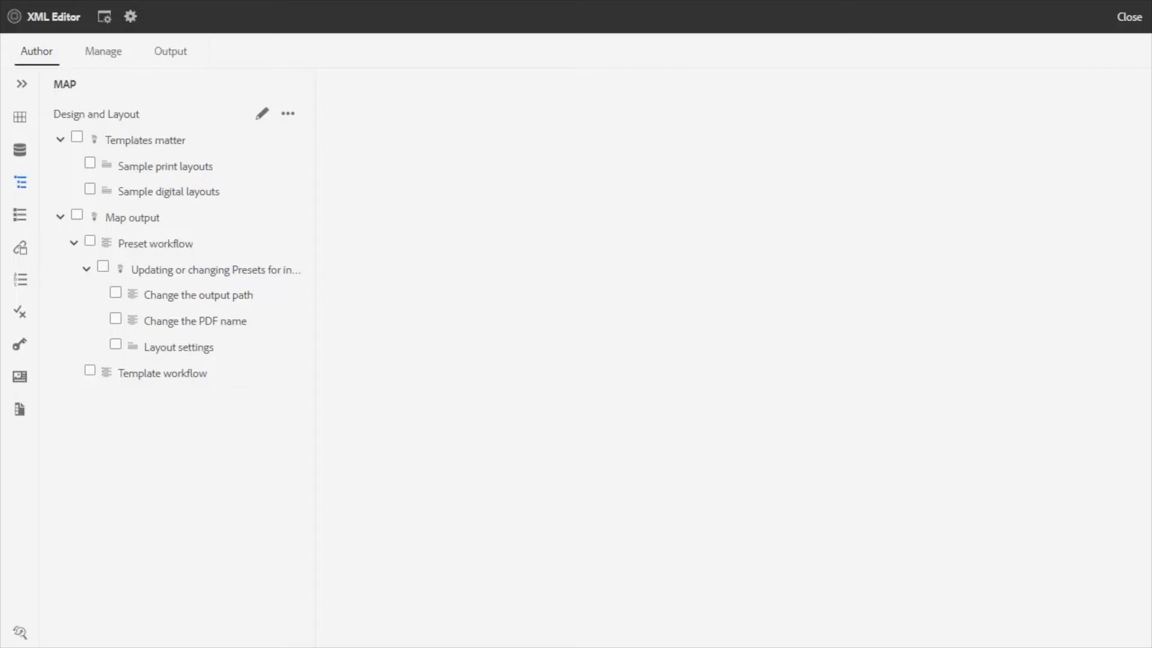
Open the Basic output preset of the Design and Layout map, and examine its settings and the DesignAndLayout_Basic.pdf pages in Acrobat.
{"action": "left_click", "coordinate": [170, 52]}
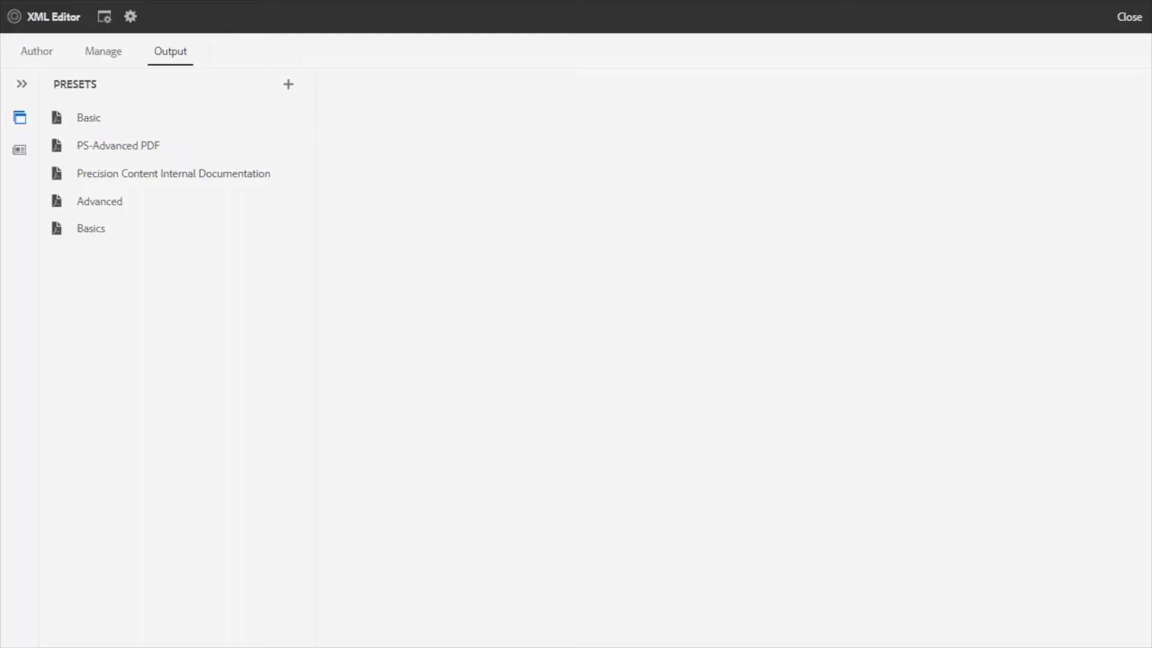
{"action": "left_click", "coordinate": [89, 117]}
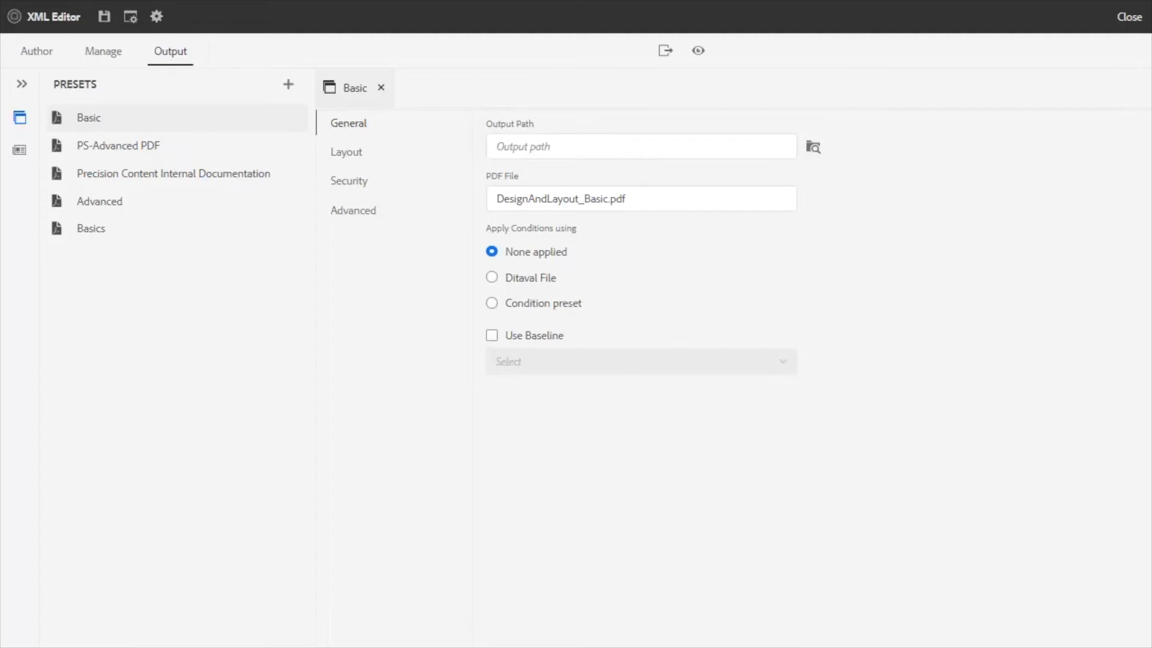
{"action": "left_click", "coordinate": [346, 152]}
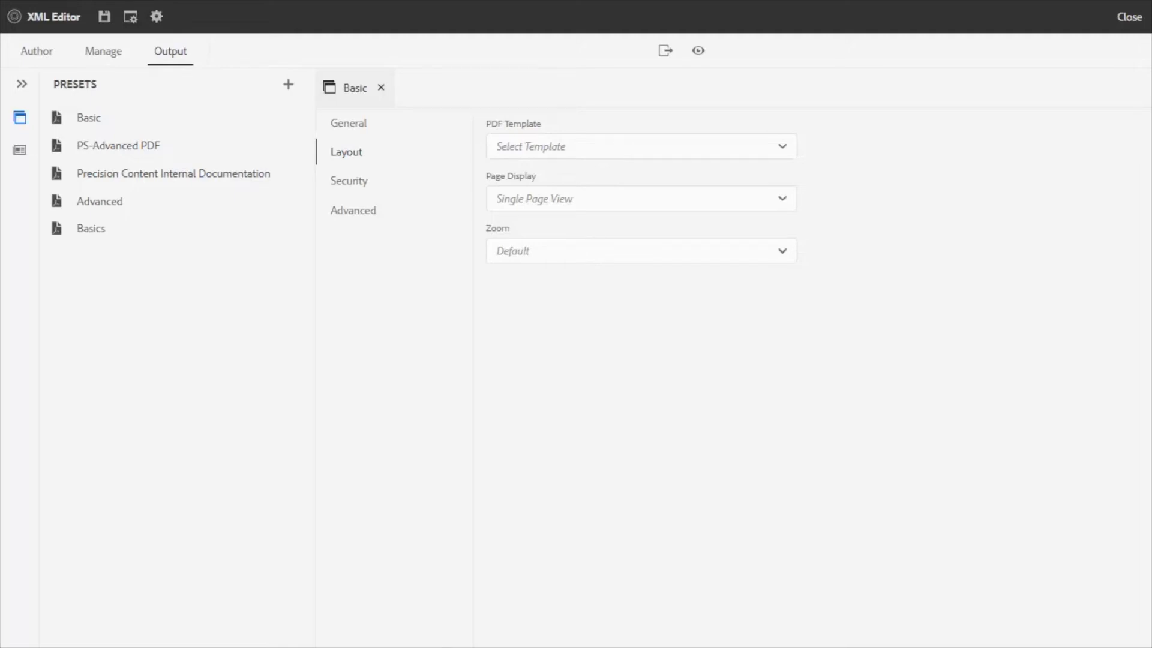
{"action": "left_click", "coordinate": [349, 181]}
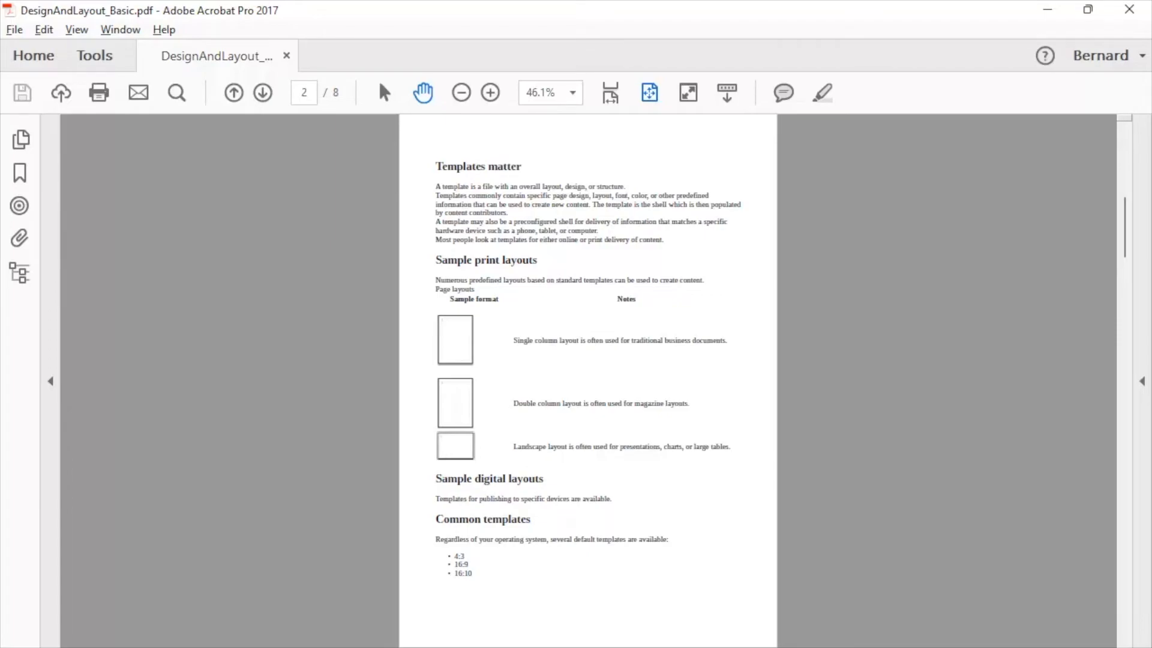
{"action": "key", "text": "Right"}
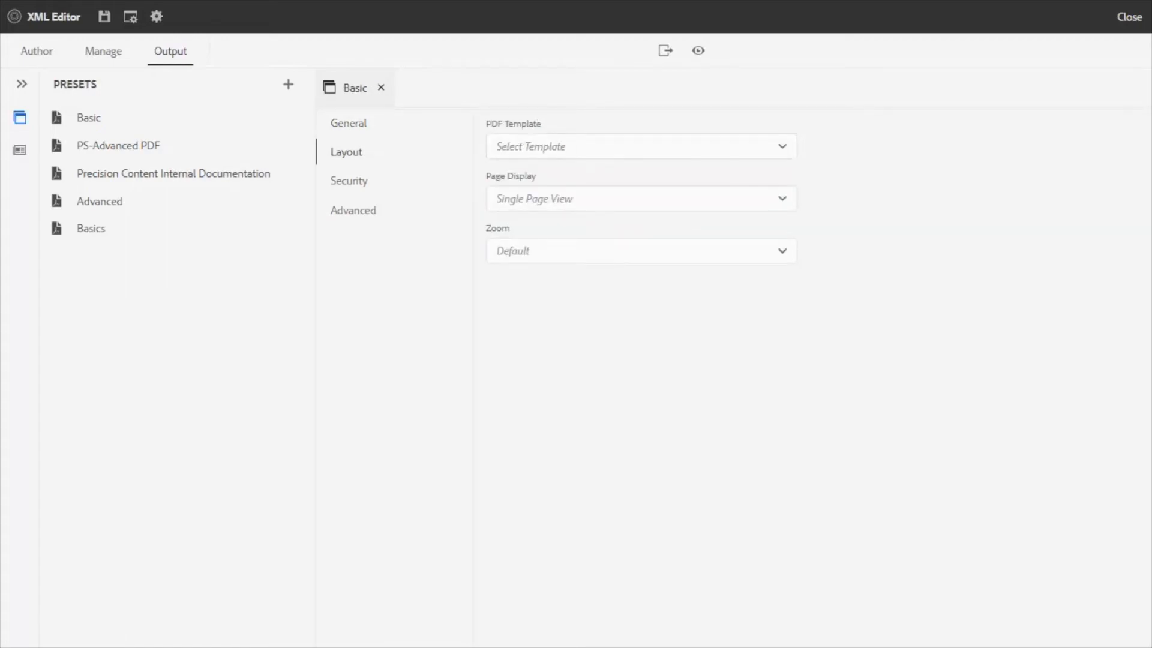
Set the Basic preset's page display to Two Page View, and require a user password to open the document.
{"action": "left_click", "coordinate": [641, 198]}
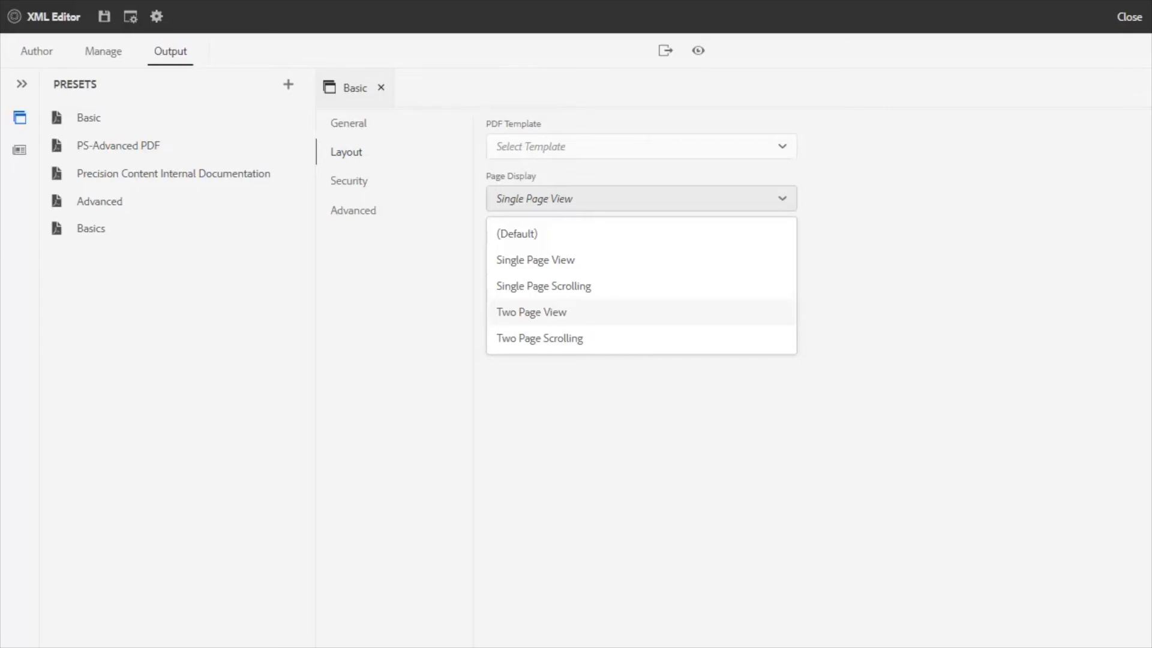
{"action": "left_click", "coordinate": [532, 312]}
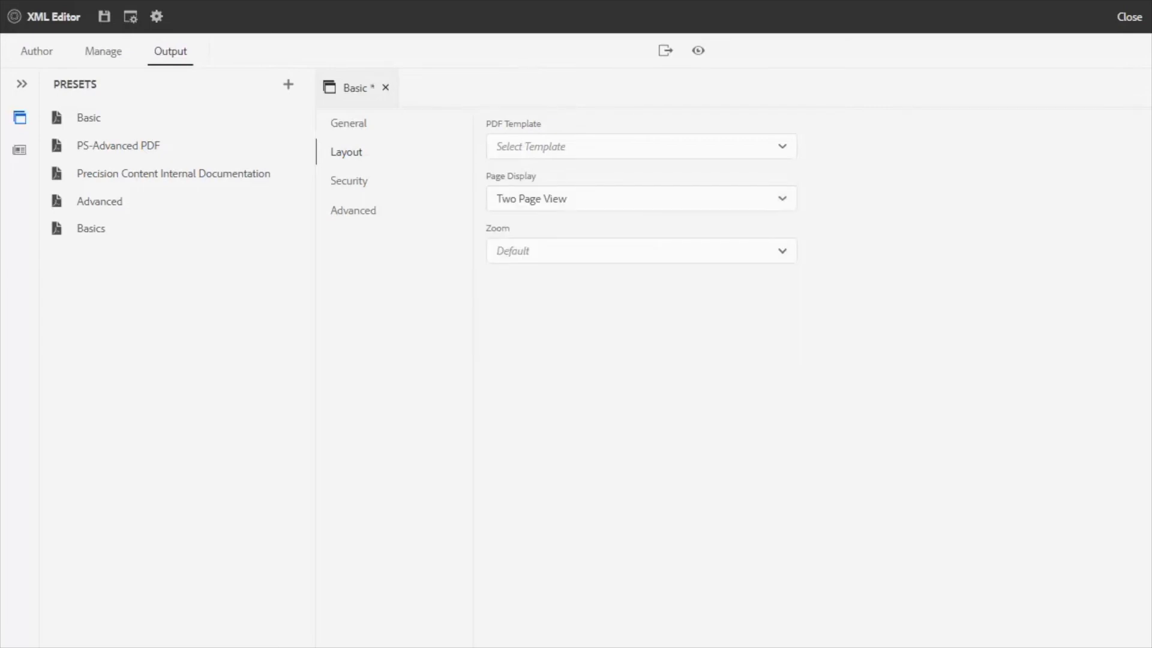
{"action": "left_click", "coordinate": [348, 181]}
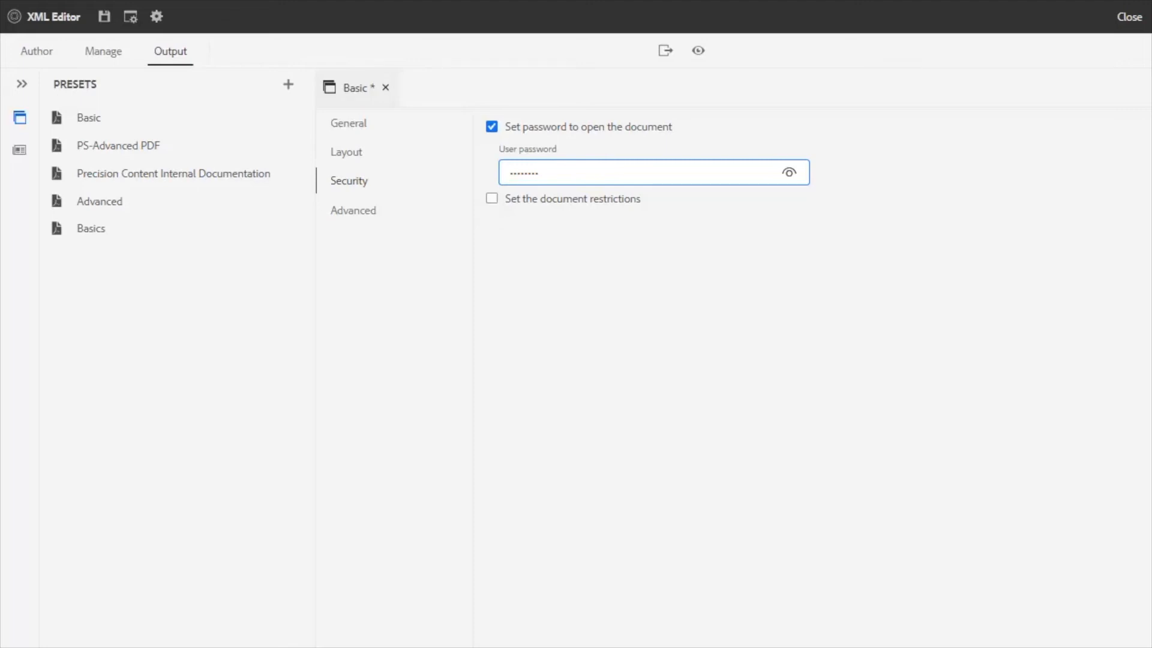
Generate the PDF with the Basic preset and examine its two-page spreads in Acrobat.
{"action": "left_click", "coordinate": [665, 51]}
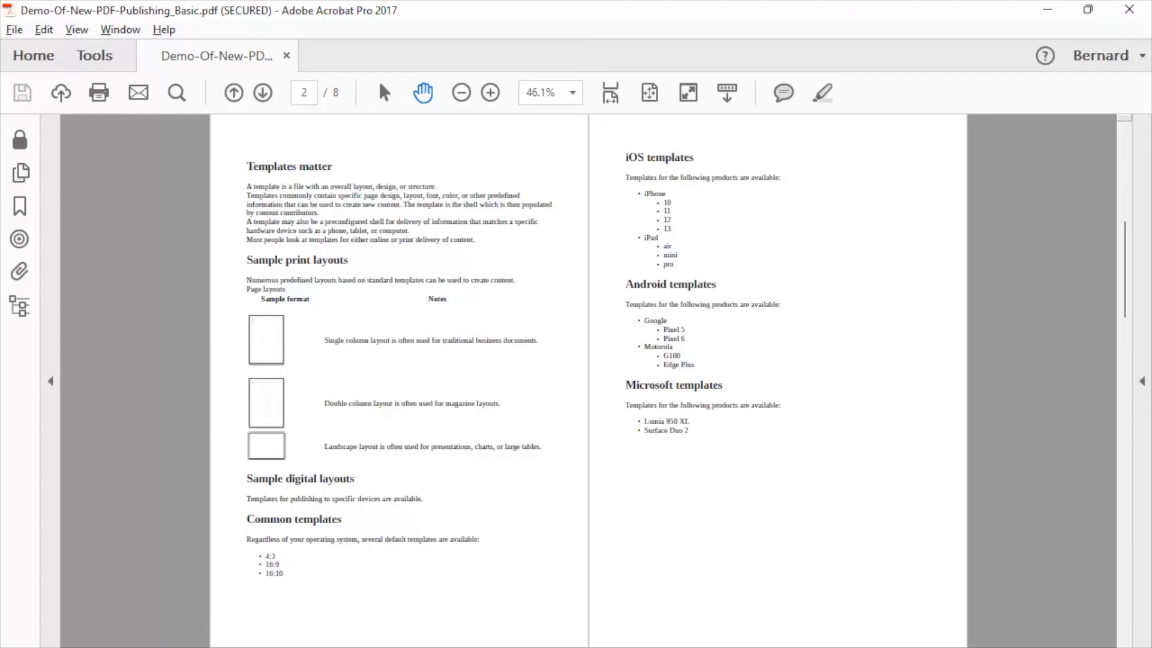
{"action": "key", "text": "Page_Down"}
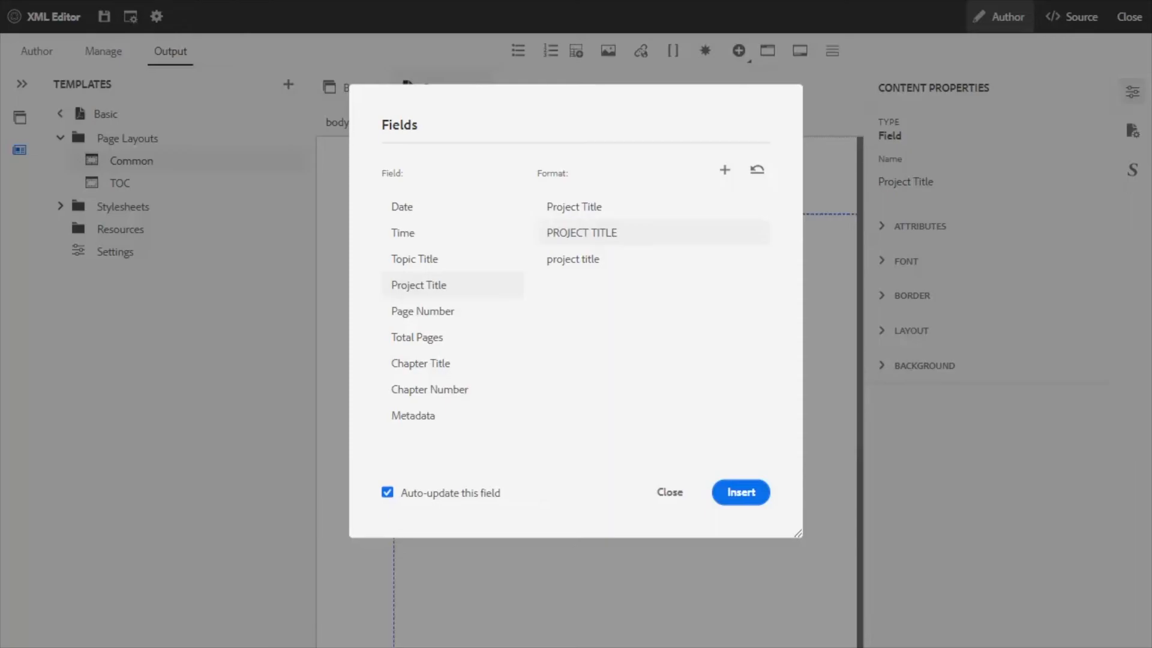
Insert an auto-updating Project Title field in the uppercase PROJECT TITLE format into the Common page layout of the Basic template.
{"action": "left_click", "coordinate": [741, 493]}
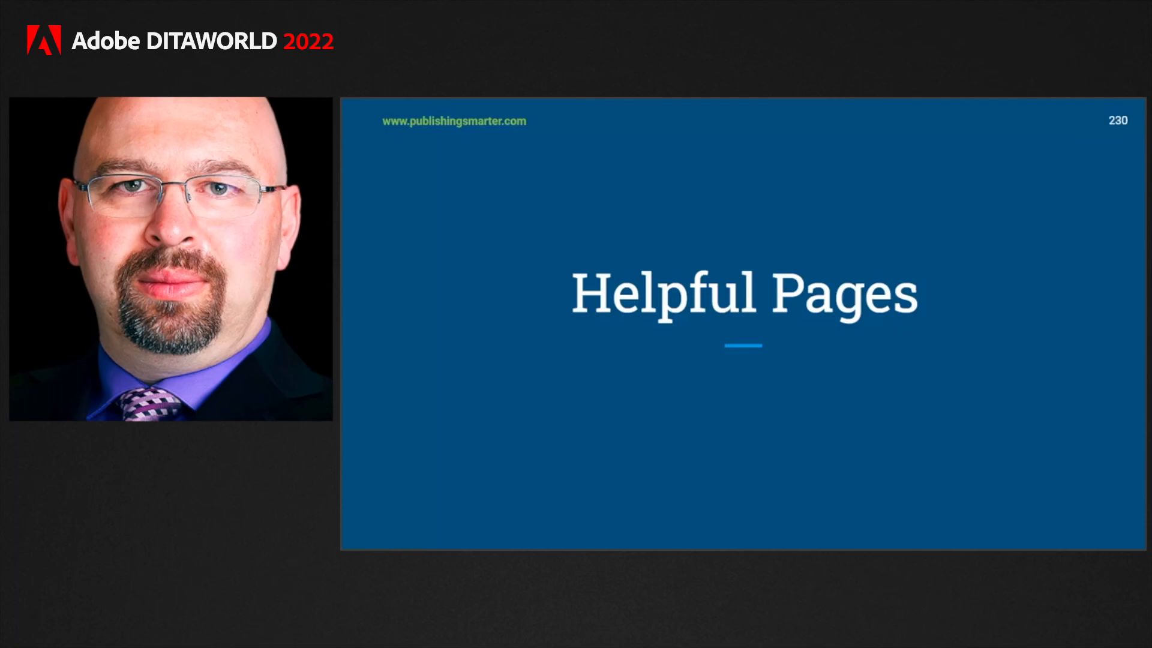
{"action": "key", "text": "Right"}
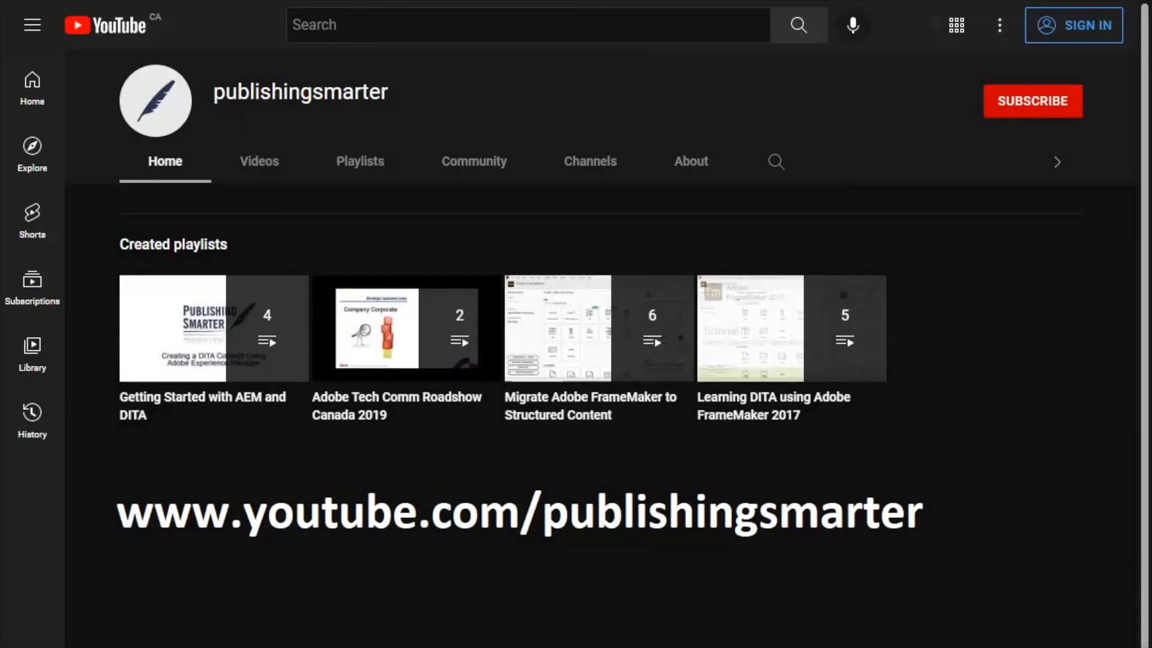